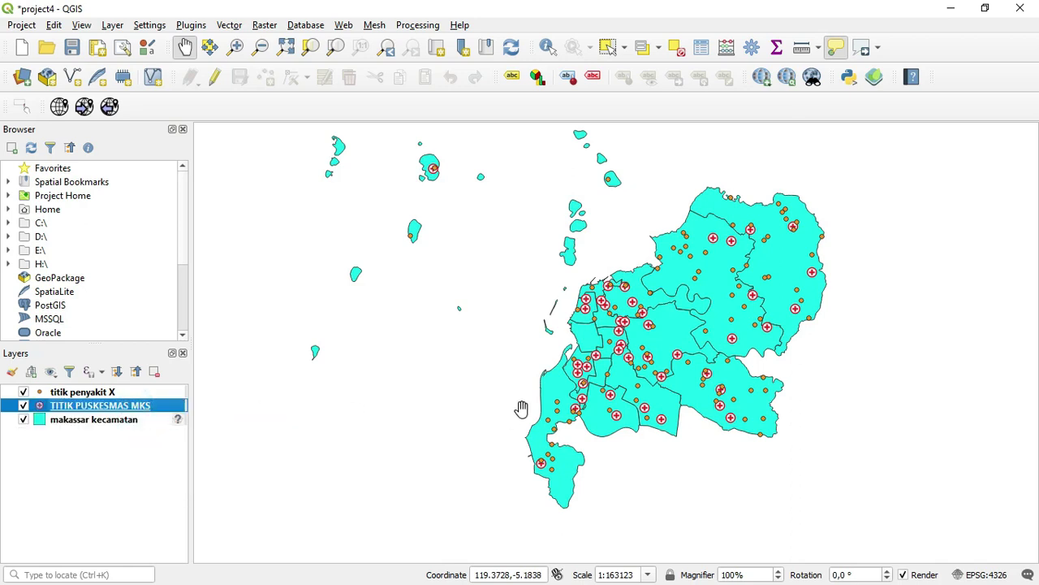
Look through all records in the attribute table of the TITIK PUSKESMAS MKS layer, then close the table.
left_click(700, 48)
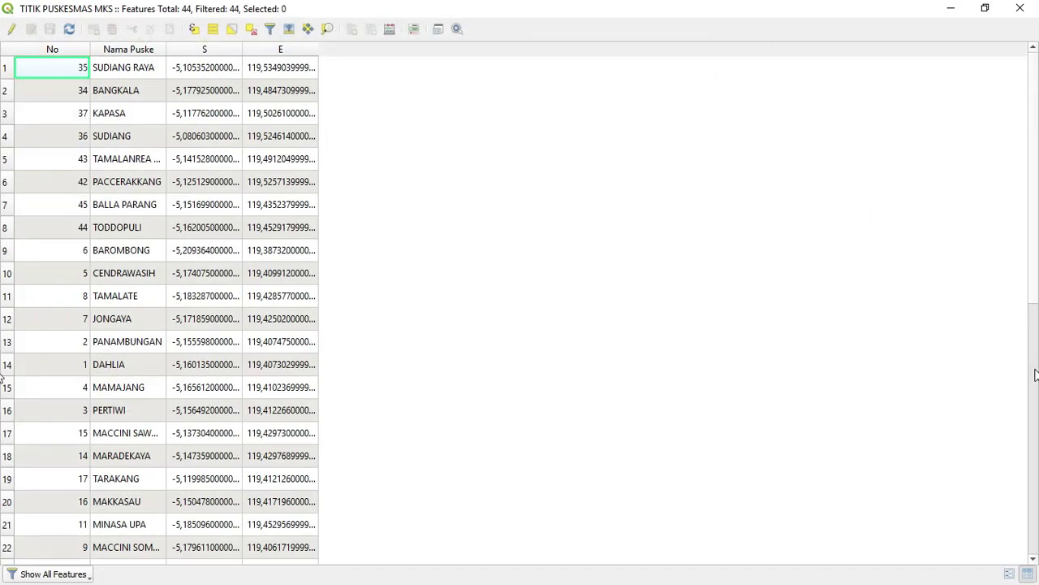
left_click_drag(1033, 283, 1018, 538)
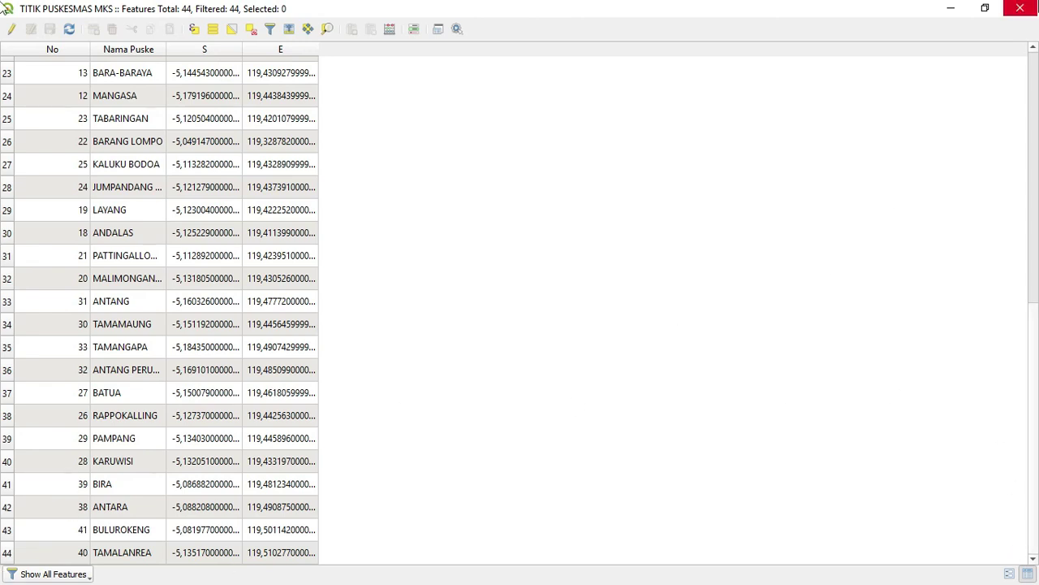
left_click(1020, 8)
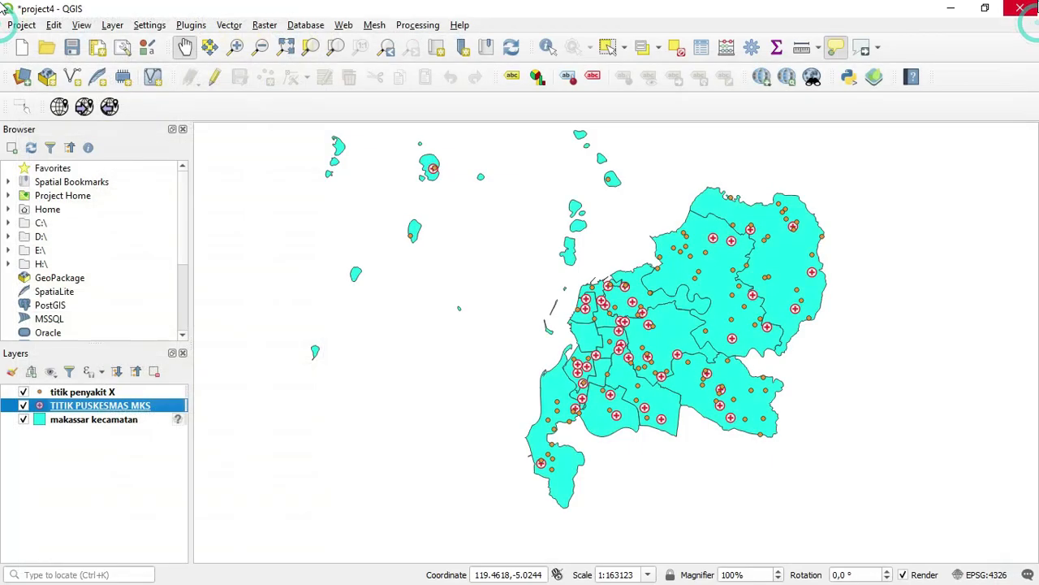
Review the attribute table of the titik penyakit X layer down to its last record and close it.
left_click(130, 393)
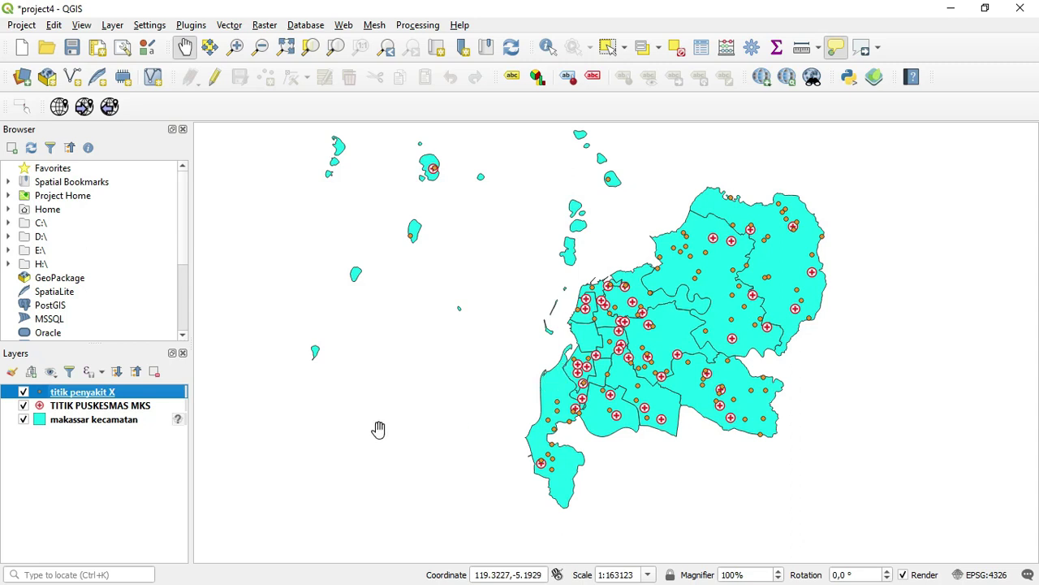
left_click(698, 48)
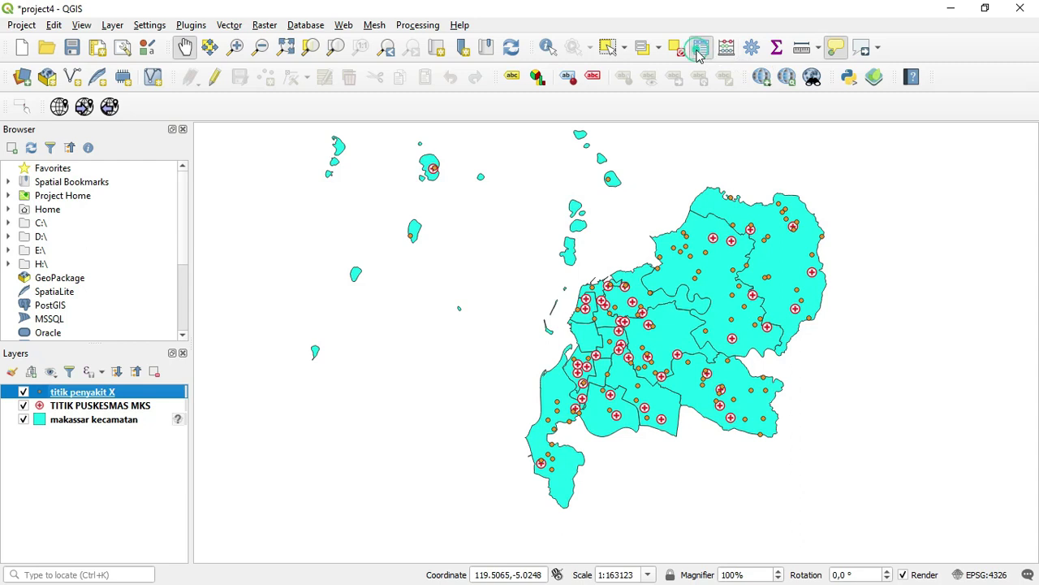
left_click_drag(1035, 111, 1031, 526)
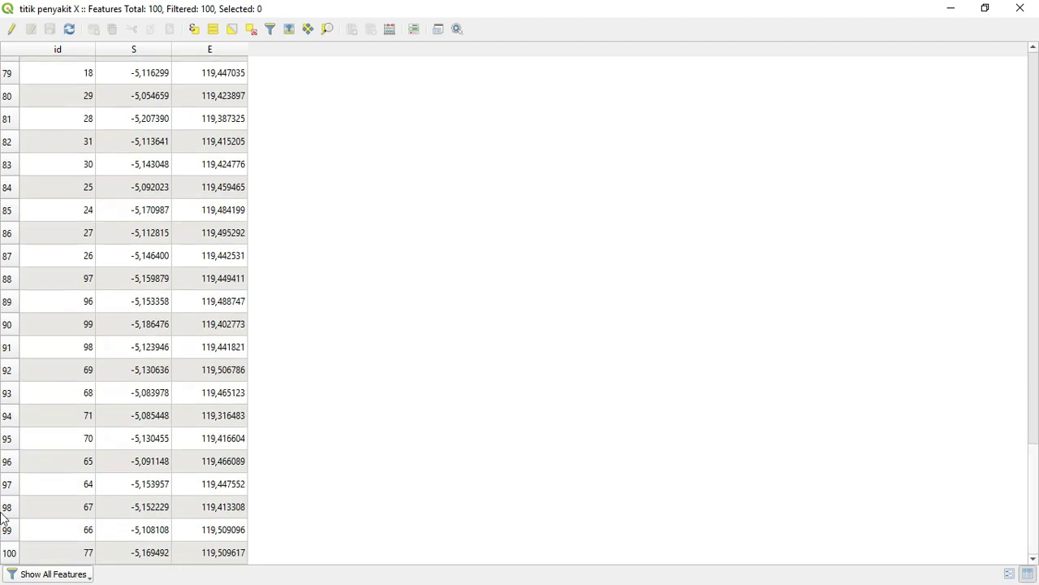
left_click(1022, 8)
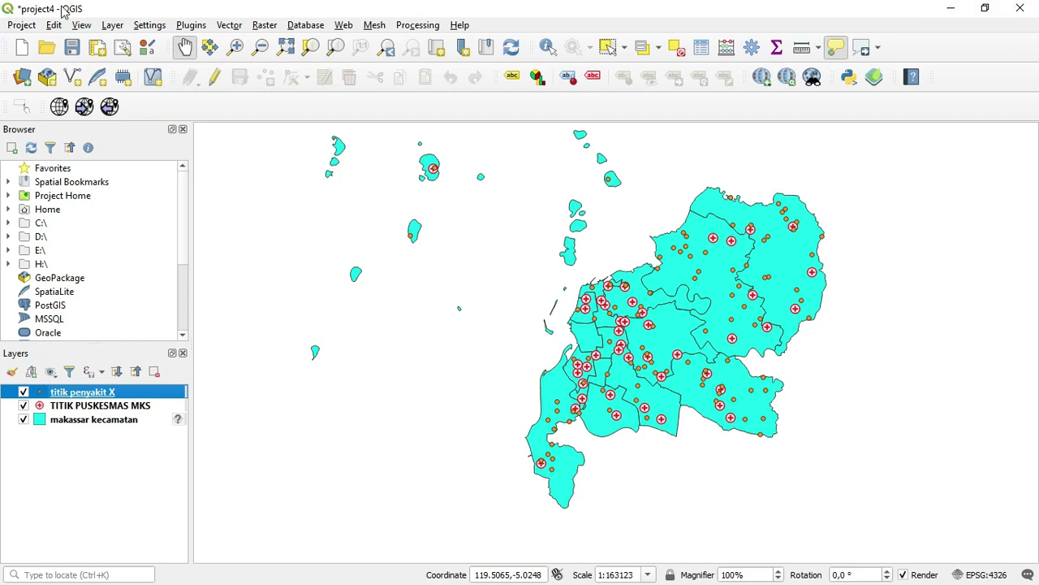
Check the provider information and coordinate system in the properties of the TITIK PUSKESMAS MKS layer.
left_click(102, 406)
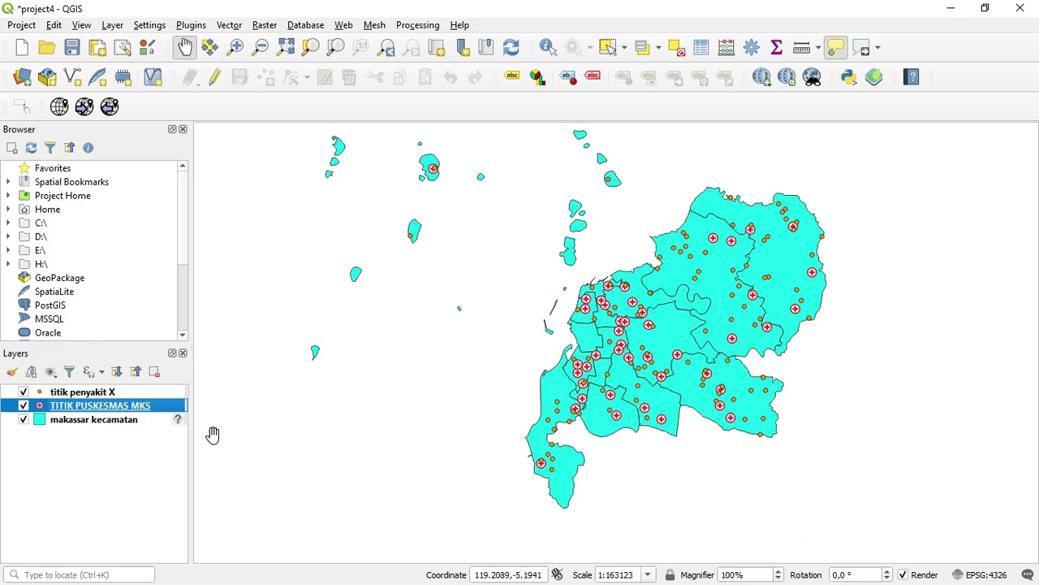
mouse_move(176, 423)
right_click(163, 408)
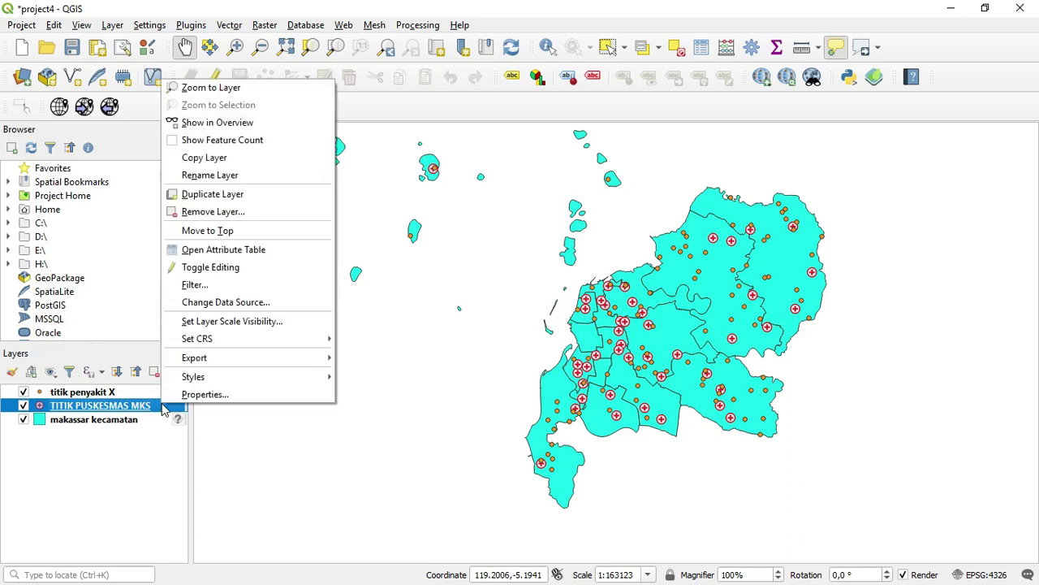
left_click(182, 396)
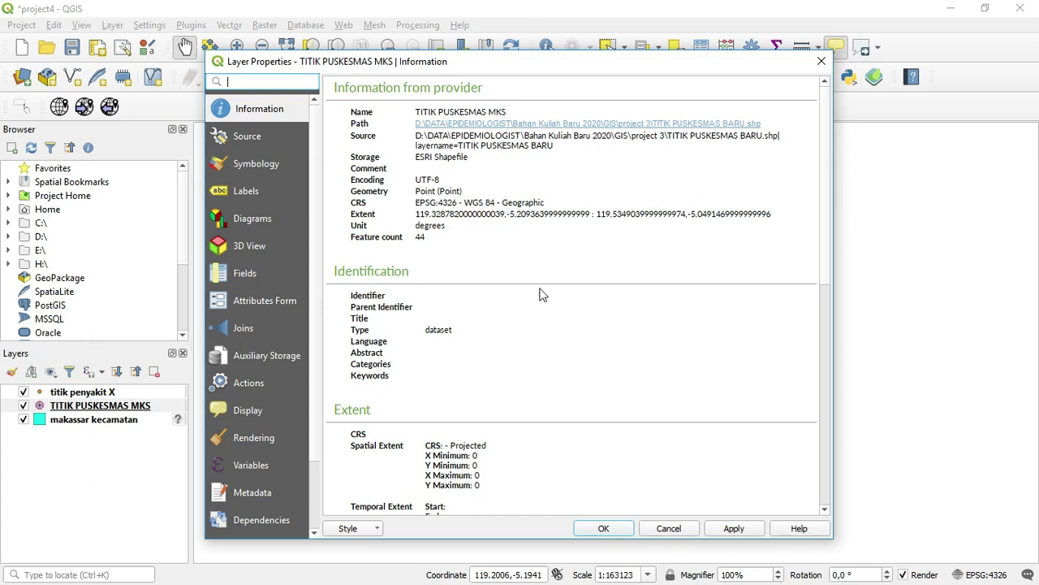
left_click(669, 529)
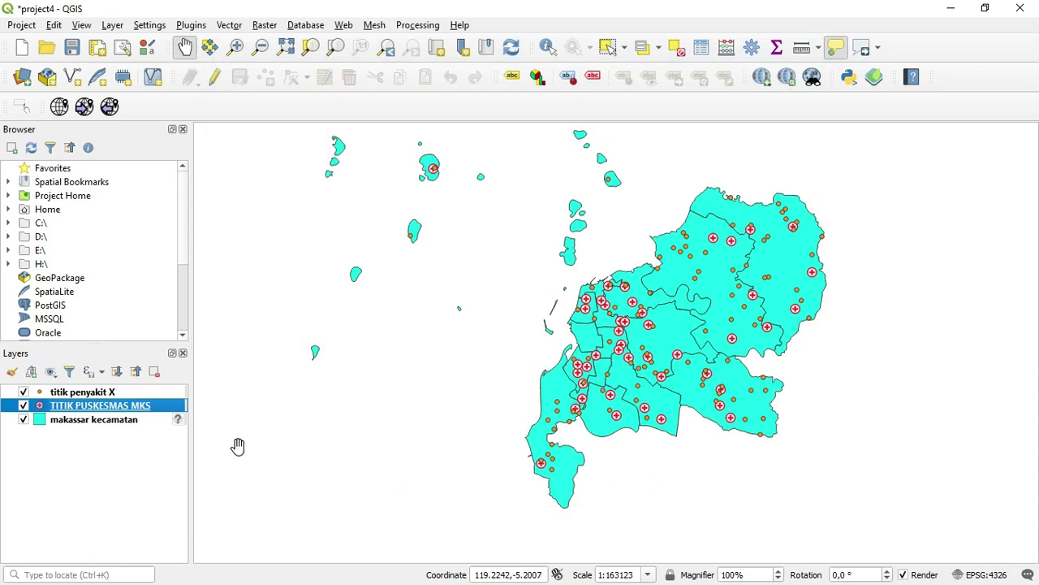
Start exporting the TITIK PUSKESMAS MKS layer as an ESRI Shapefile named "titik puskesmas MKS UTM" in the project 3 folder.
right_click(149, 415)
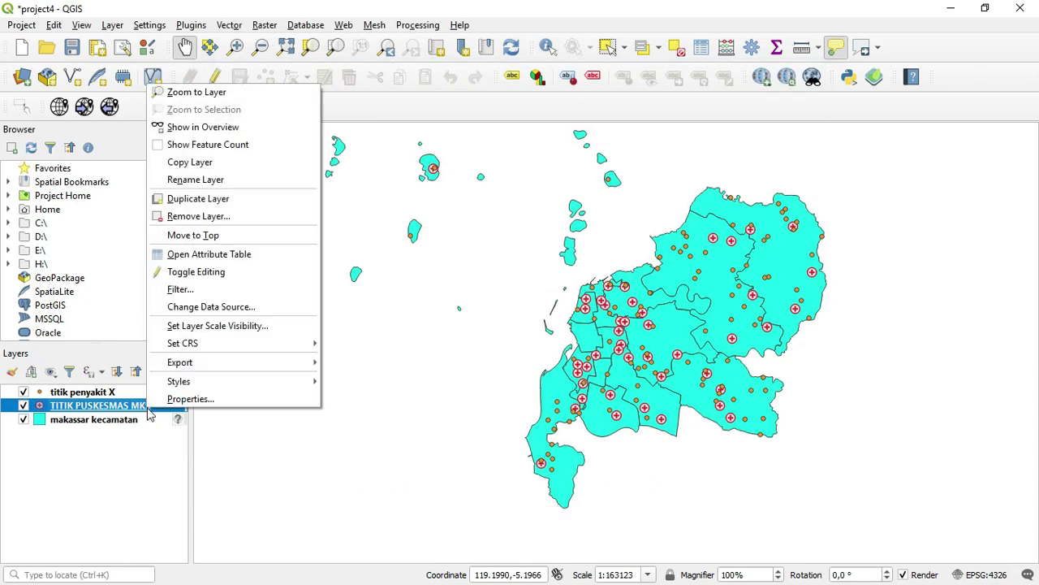
mouse_move(288, 362)
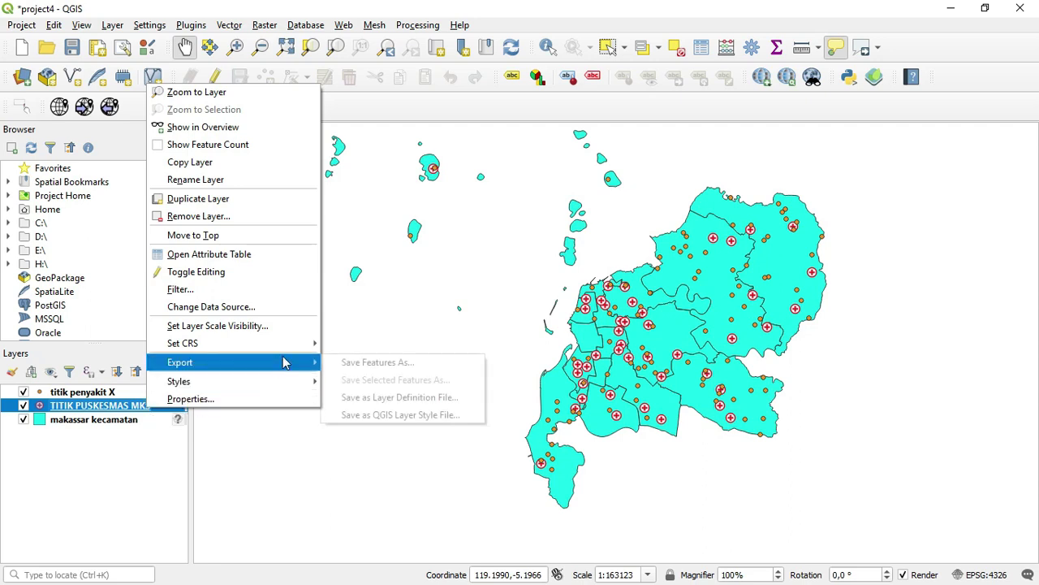
left_click(376, 363)
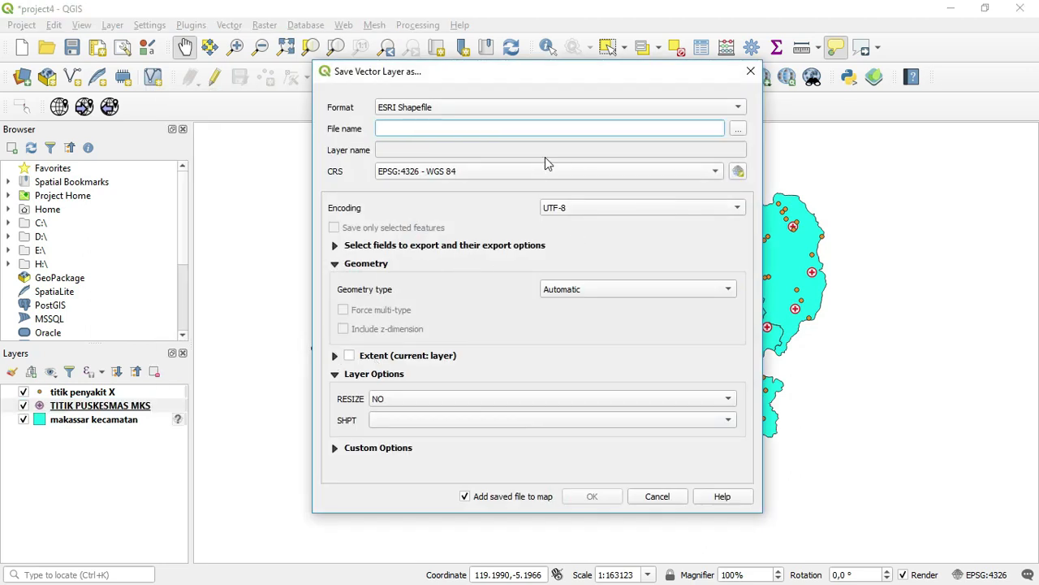
left_click(739, 132)
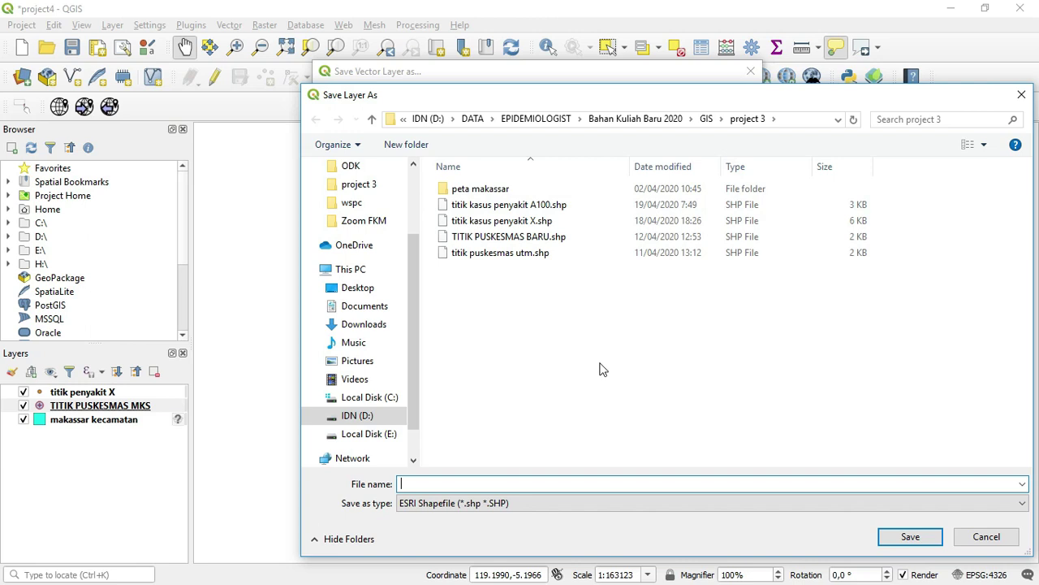
type("titik p")
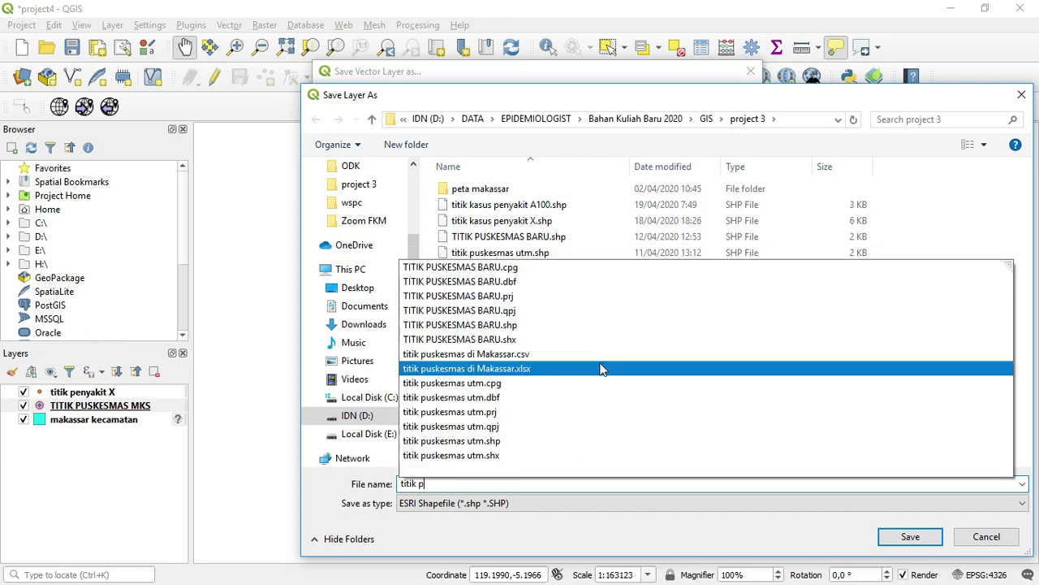
type("uskesmas ")
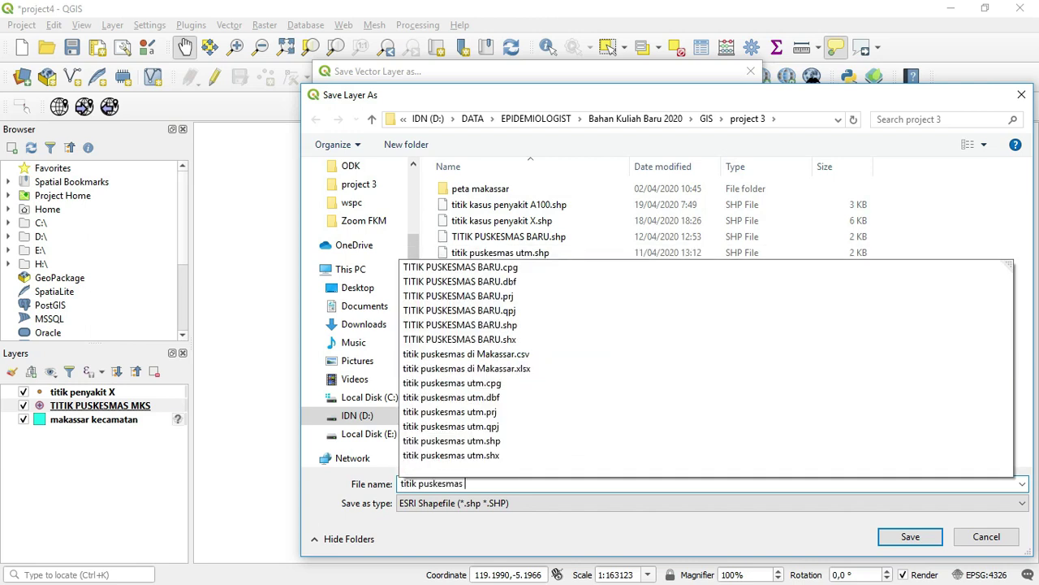
type("UTM")
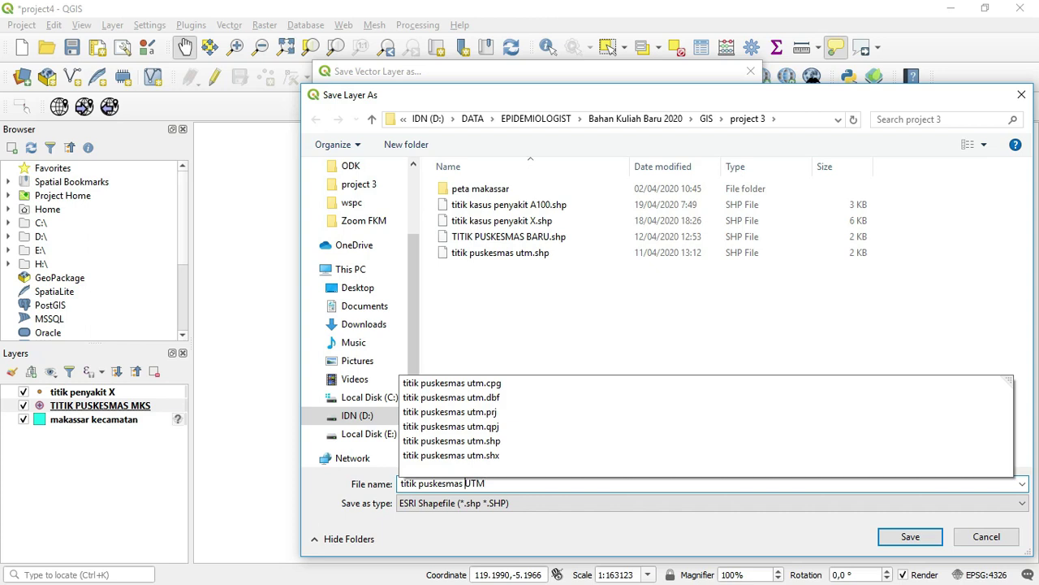
key("Left")
key("Left")
key("Left")
type("MKS")
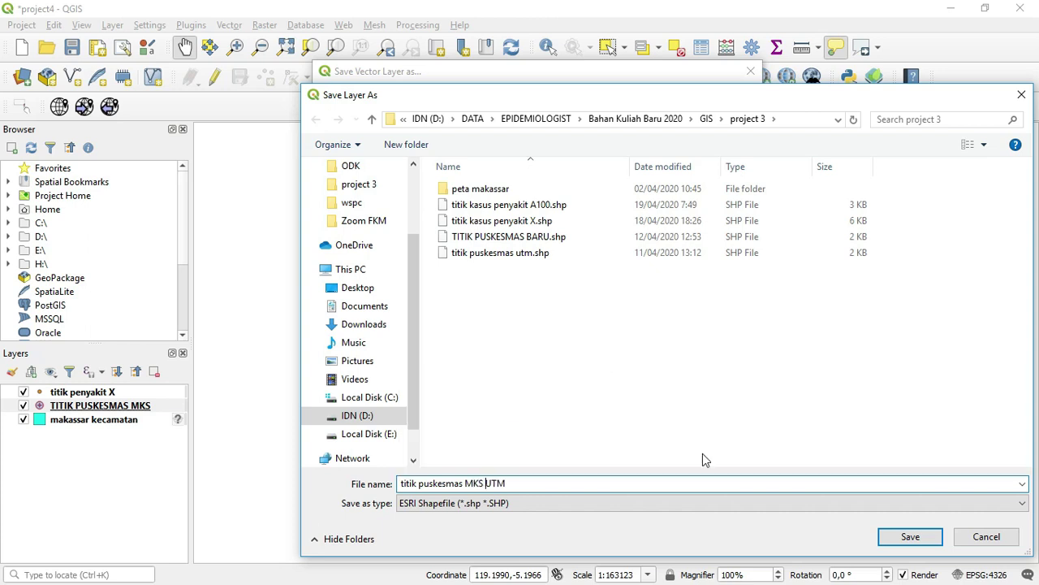
left_click(899, 535)
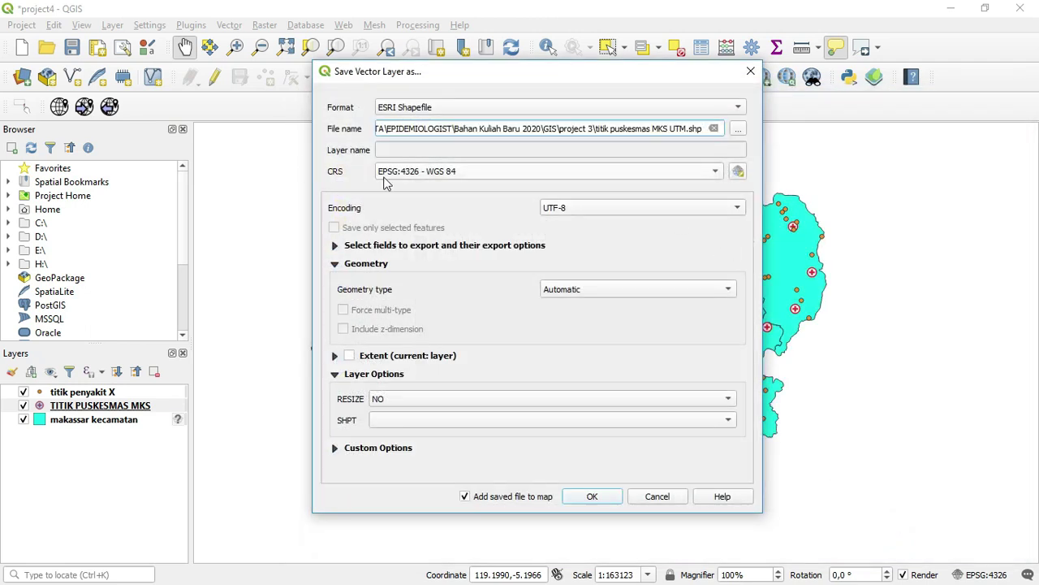
Set the export's coordinate system to WGS 84 / UTM zone 50S (EPSG:32750) and save the layer, adding it to the map.
left_click(739, 172)
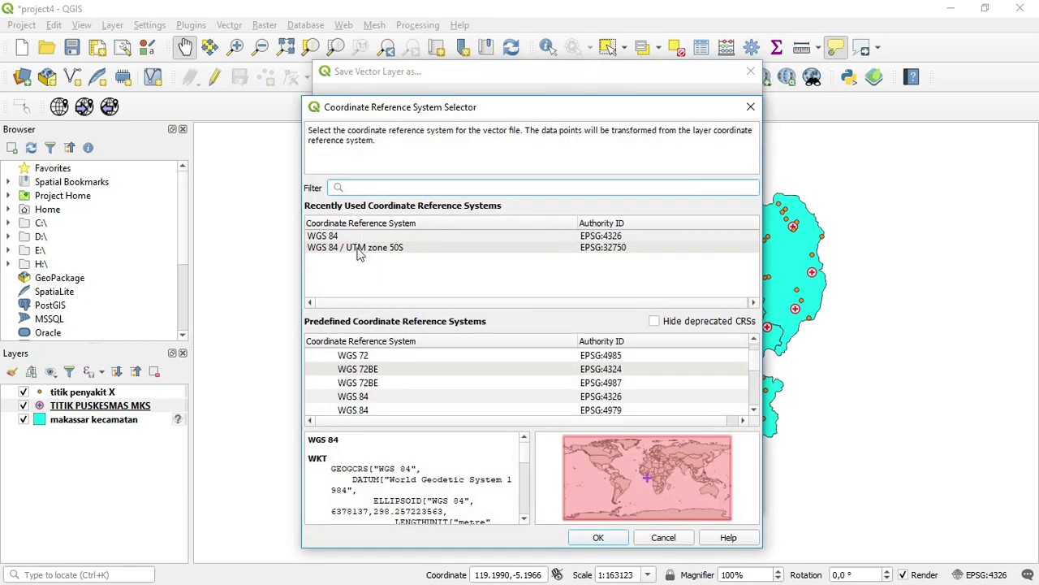
left_click(360, 249)
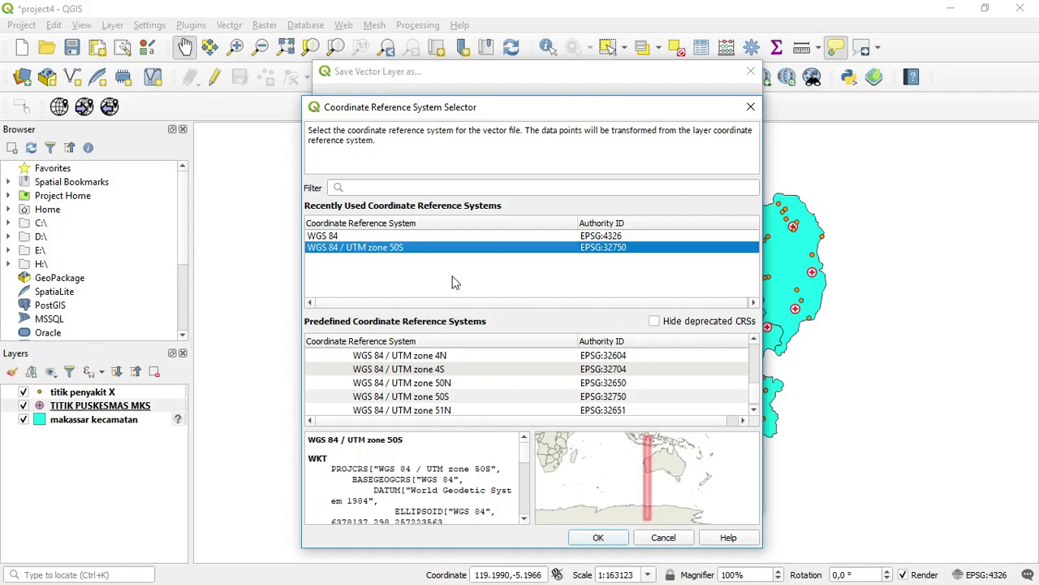
left_click(363, 187)
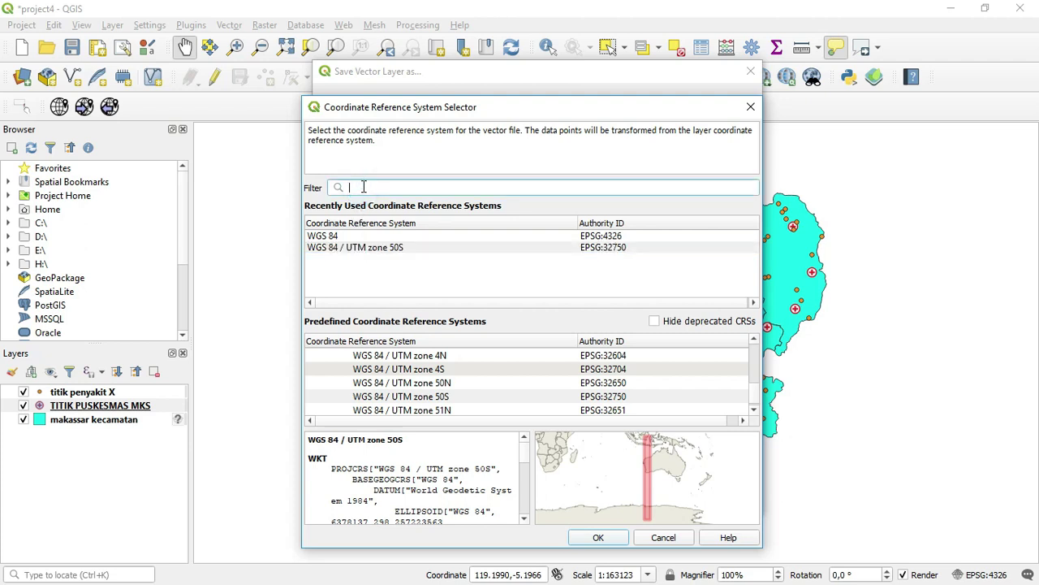
type("utm")
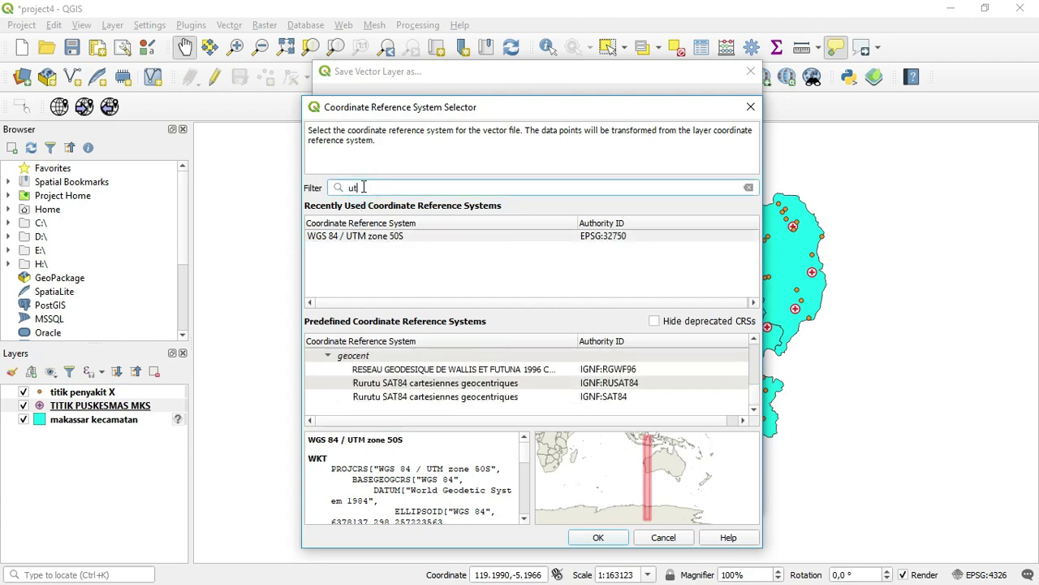
type(" zone")
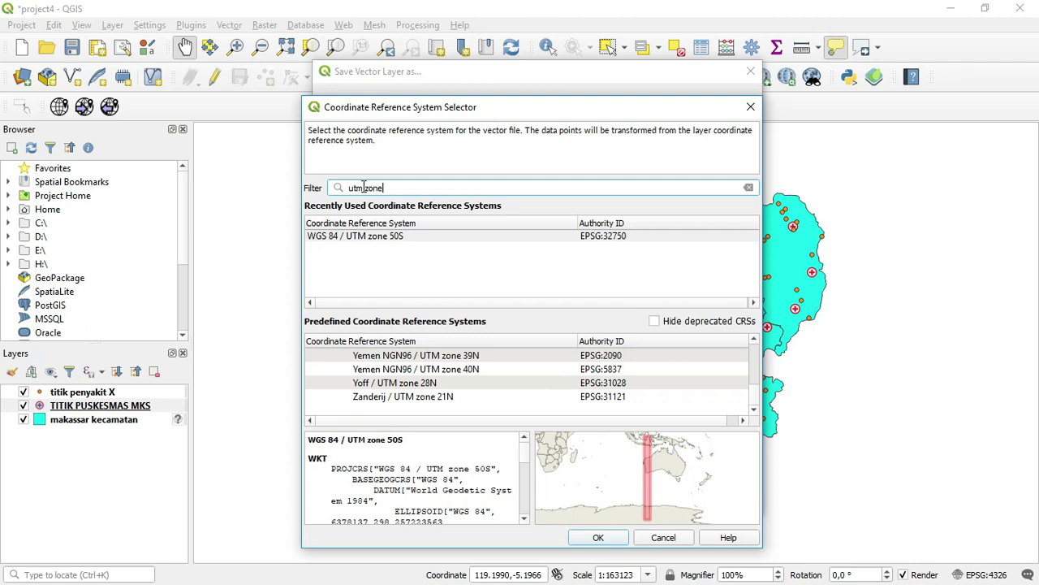
type(" 50s")
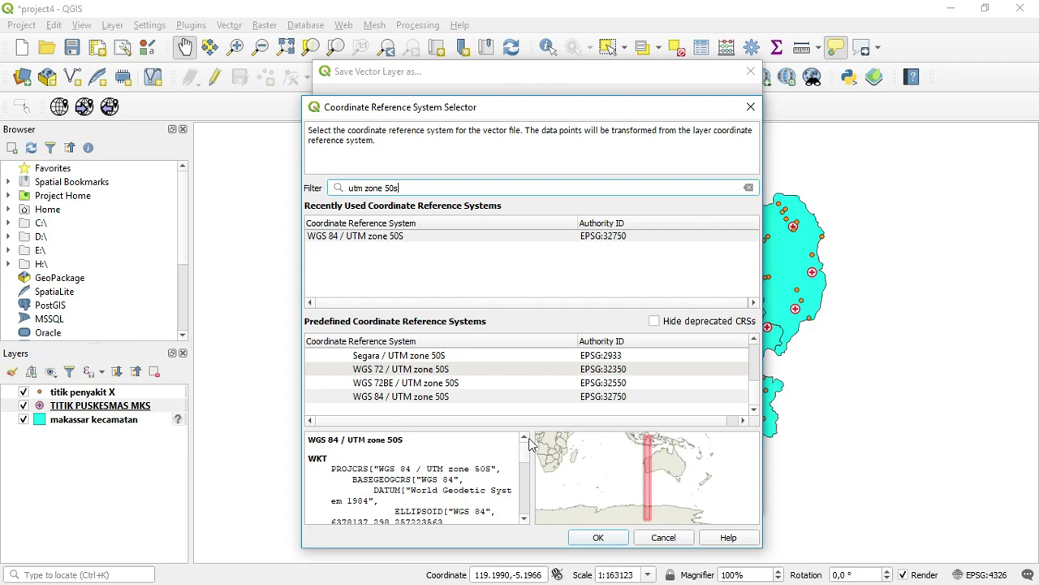
left_click(429, 398)
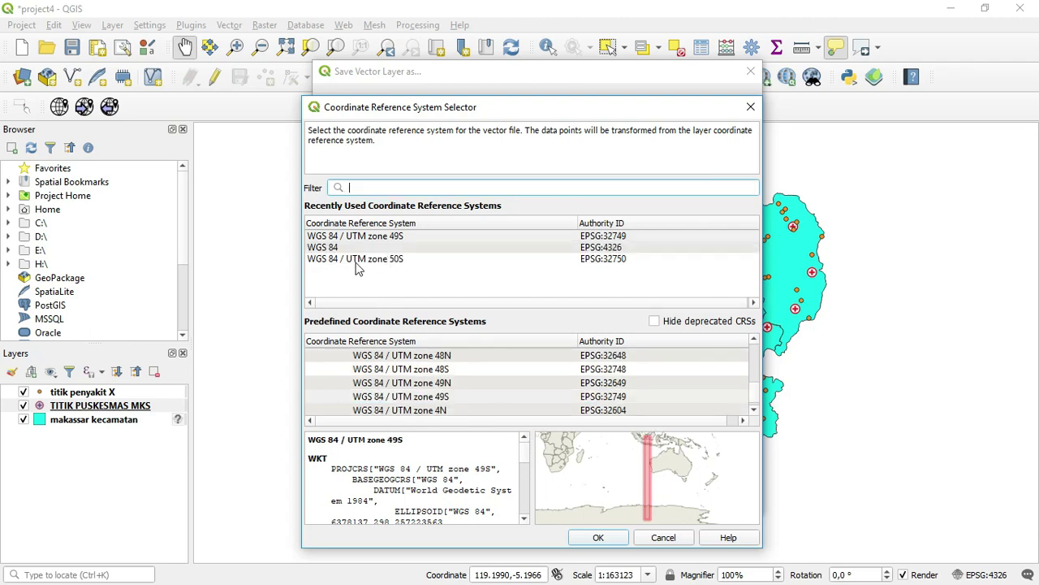
left_click(378, 258)
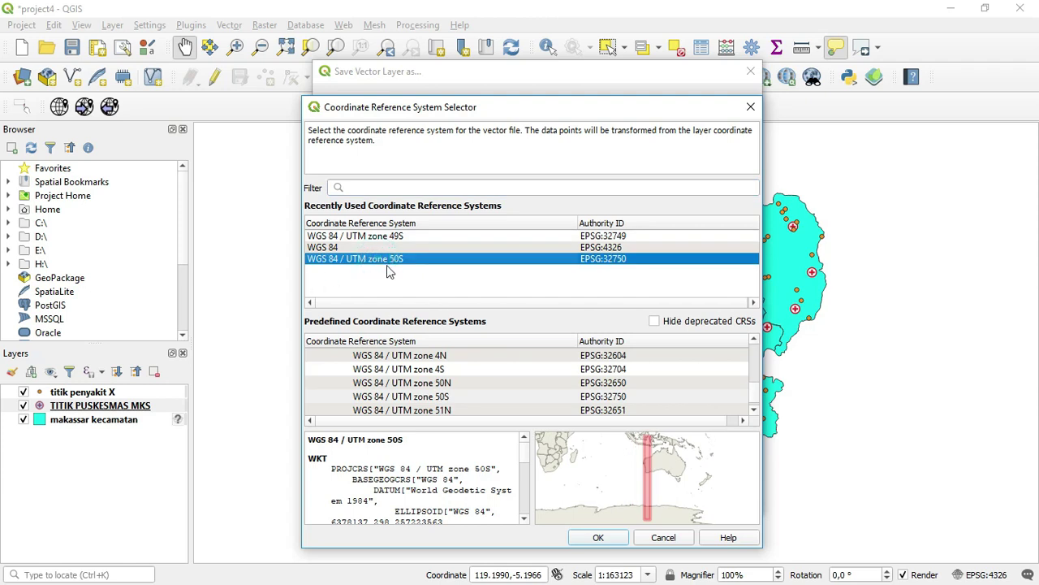
left_click(597, 538)
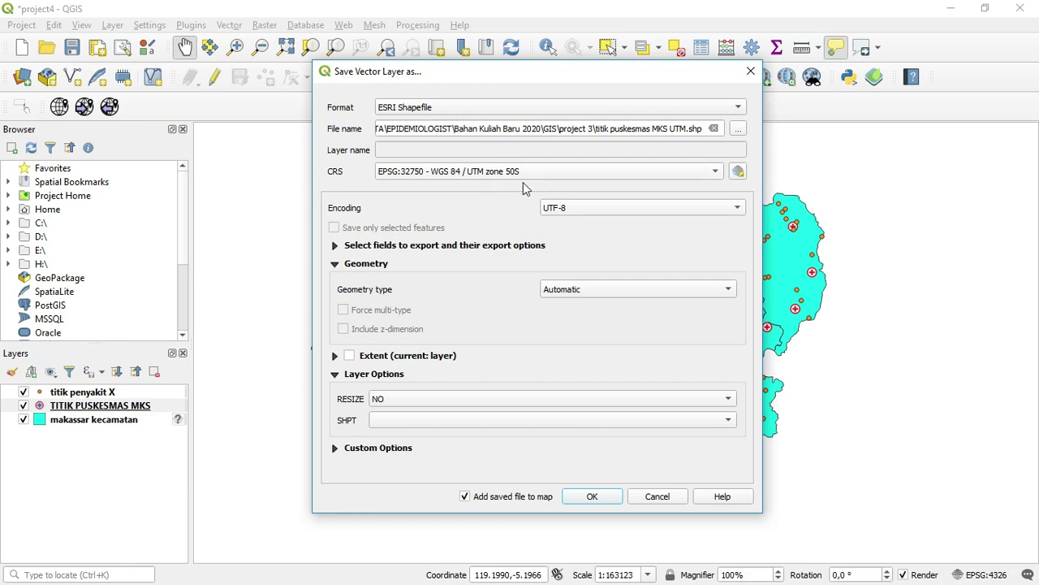
left_click(593, 497)
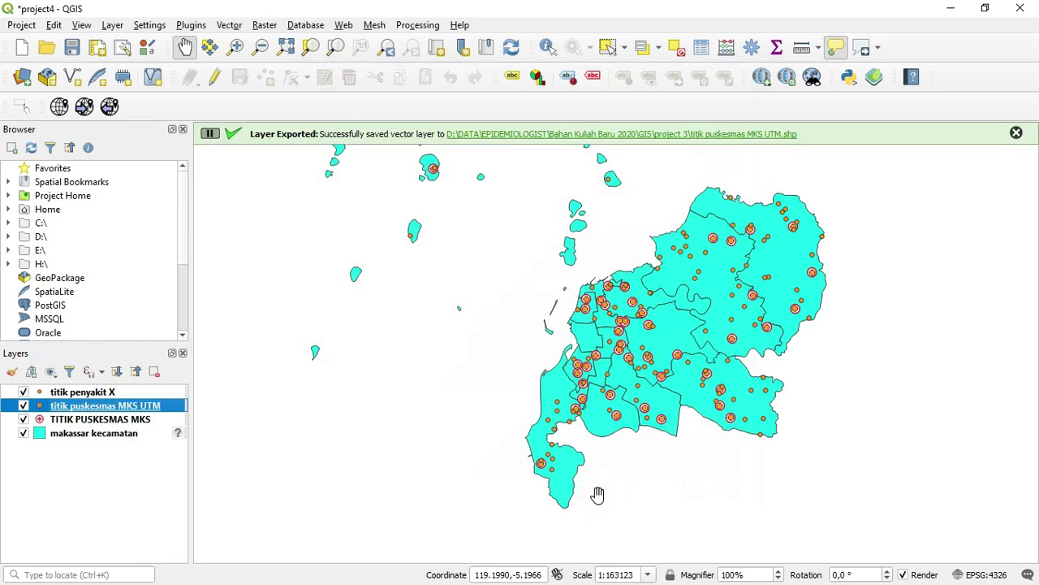
Hide the TITIK PUSKESMAS MKS layer and assign the topo hospital symbol to the titik puskesmas MKS UTM layer.
left_click(114, 421)
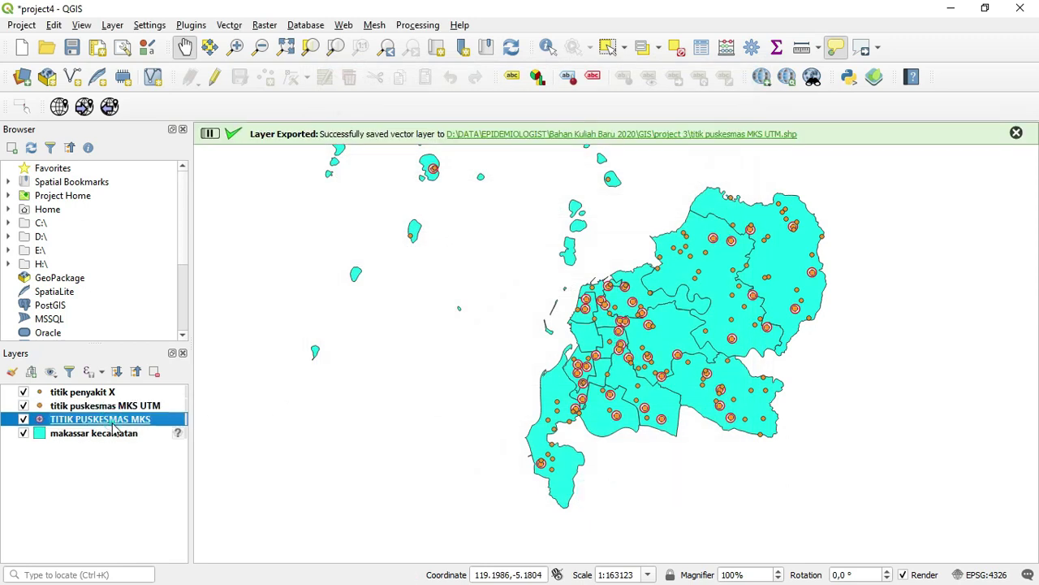
left_click(23, 420)
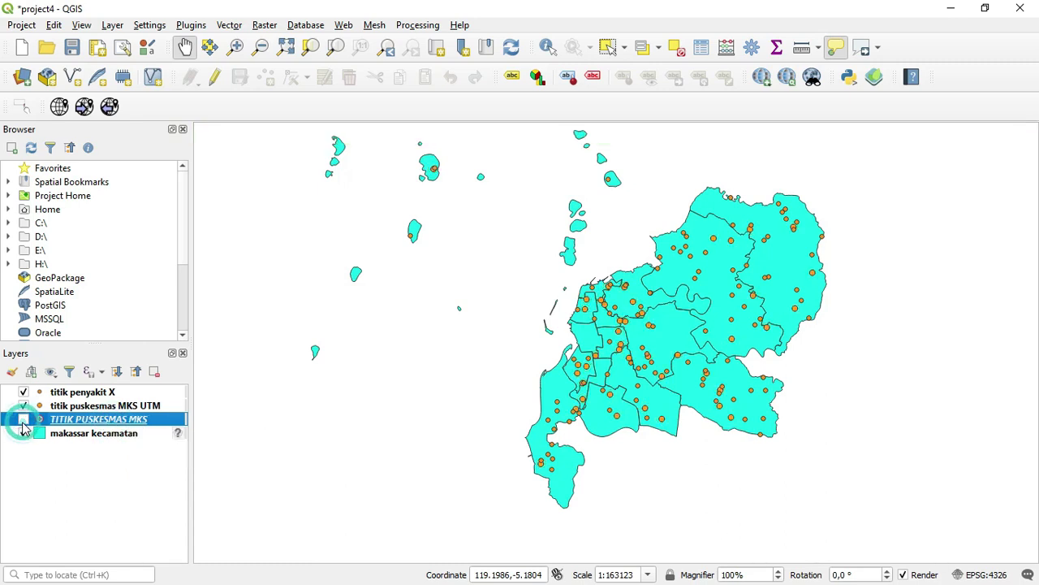
right_click(84, 406)
left_click(116, 398)
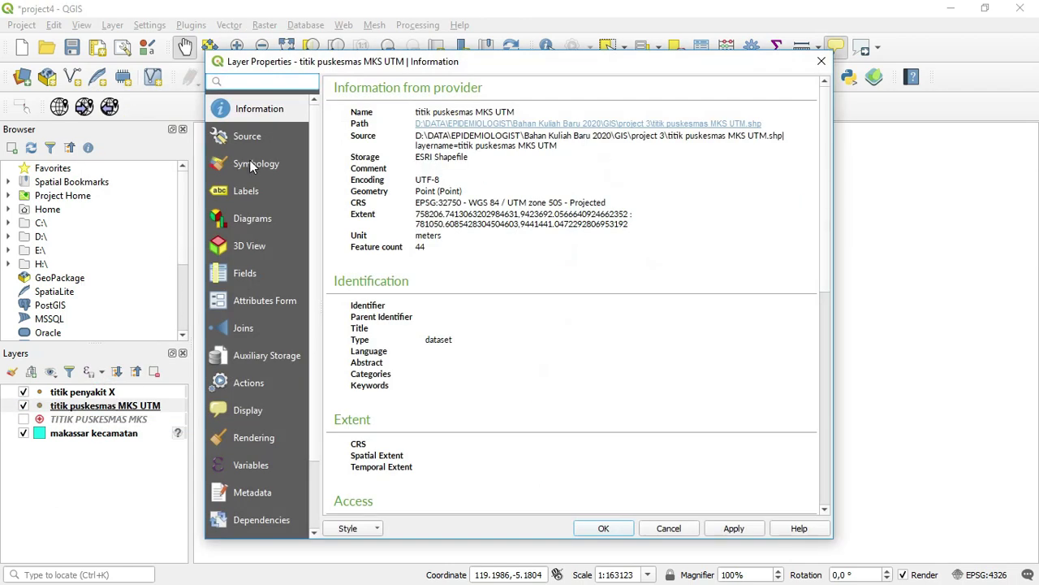
left_click(252, 166)
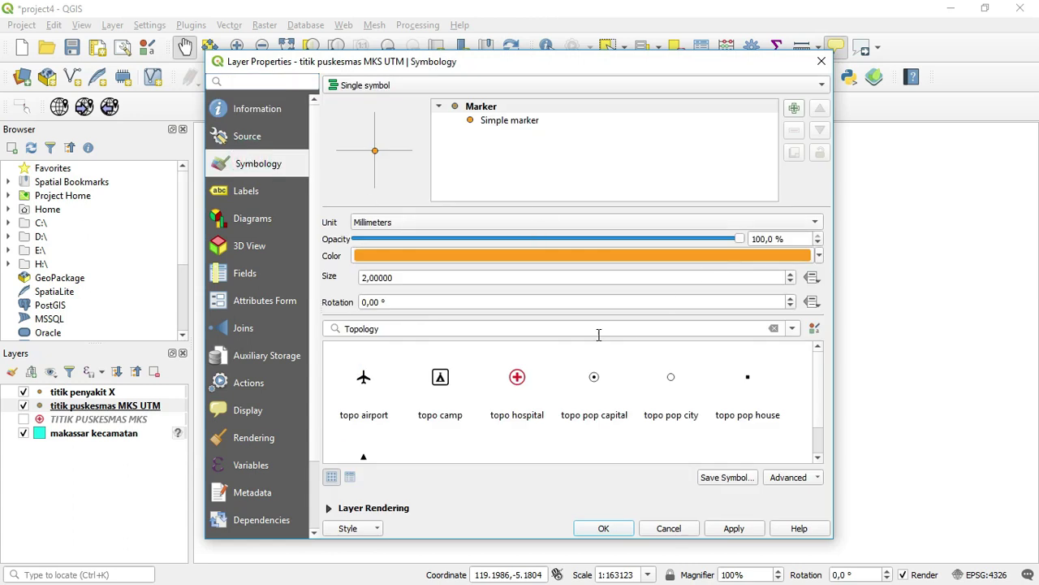
left_click(520, 385)
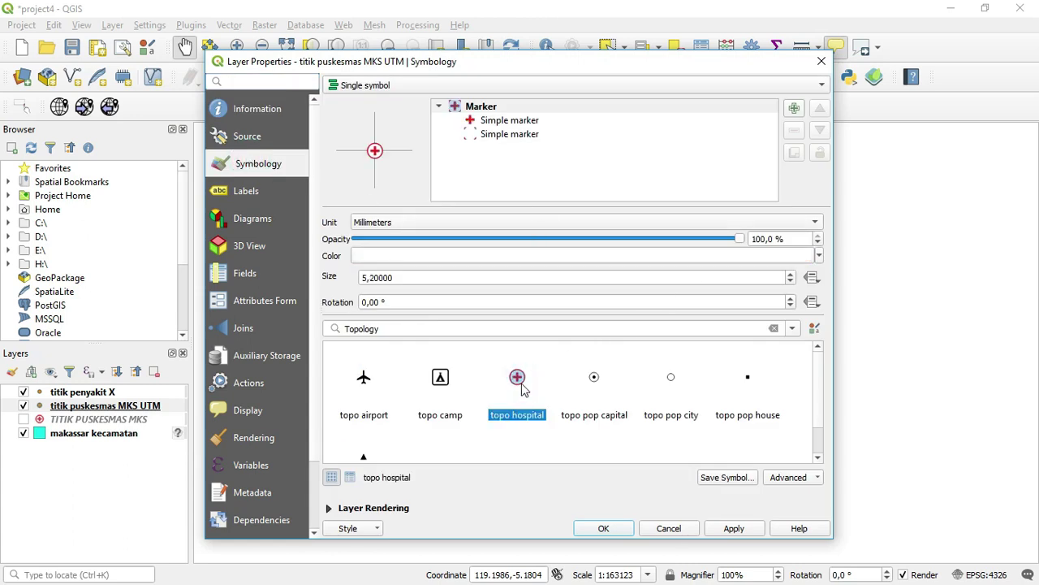
Set the hospital symbol's size to 3 millimeters and apply the styling to the titik puskesmas MKS UTM layer.
left_click_drag(631, 276, 307, 264)
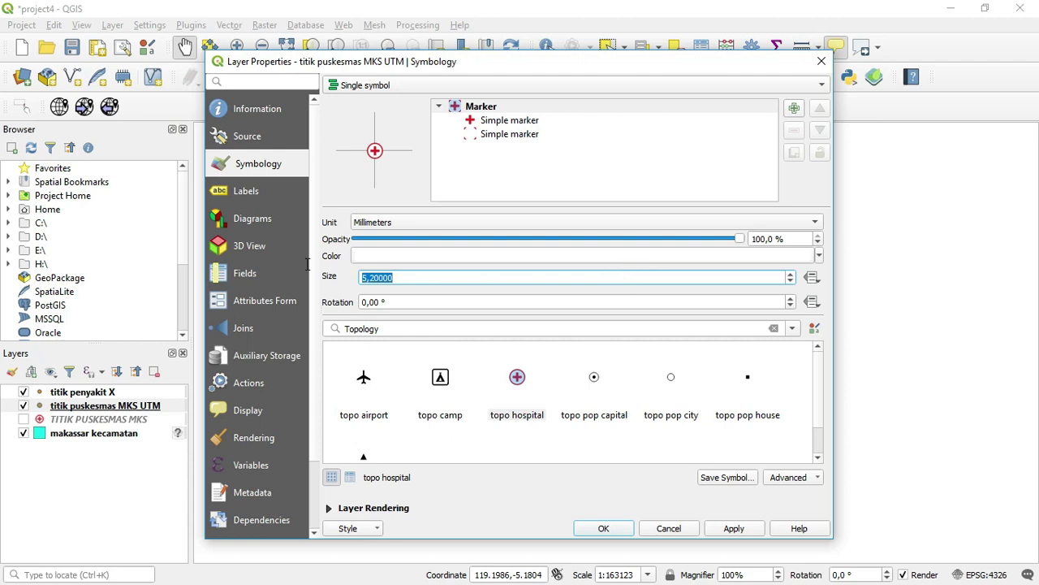
type("3")
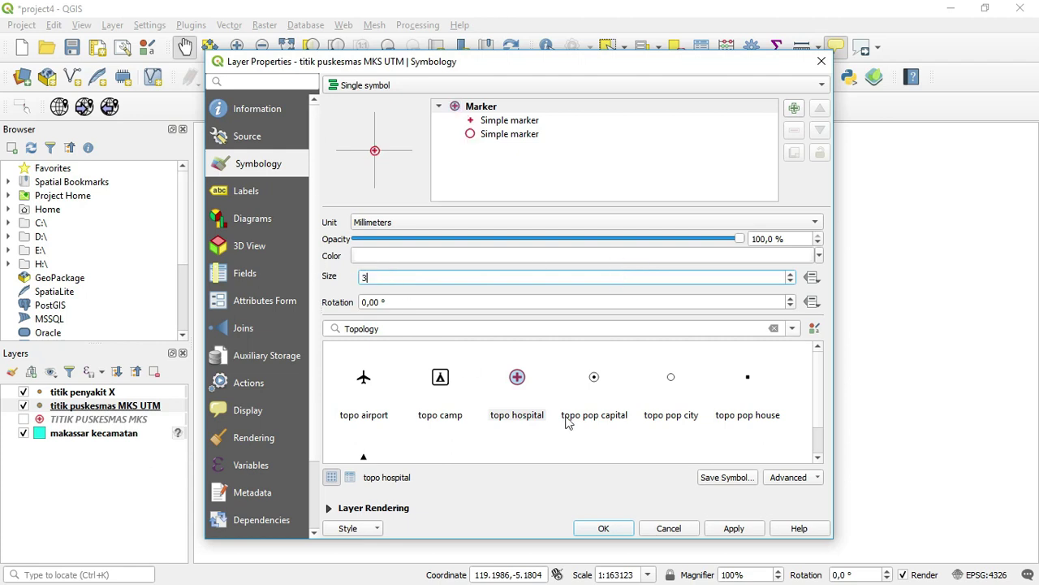
left_click(731, 528)
left_click(610, 530)
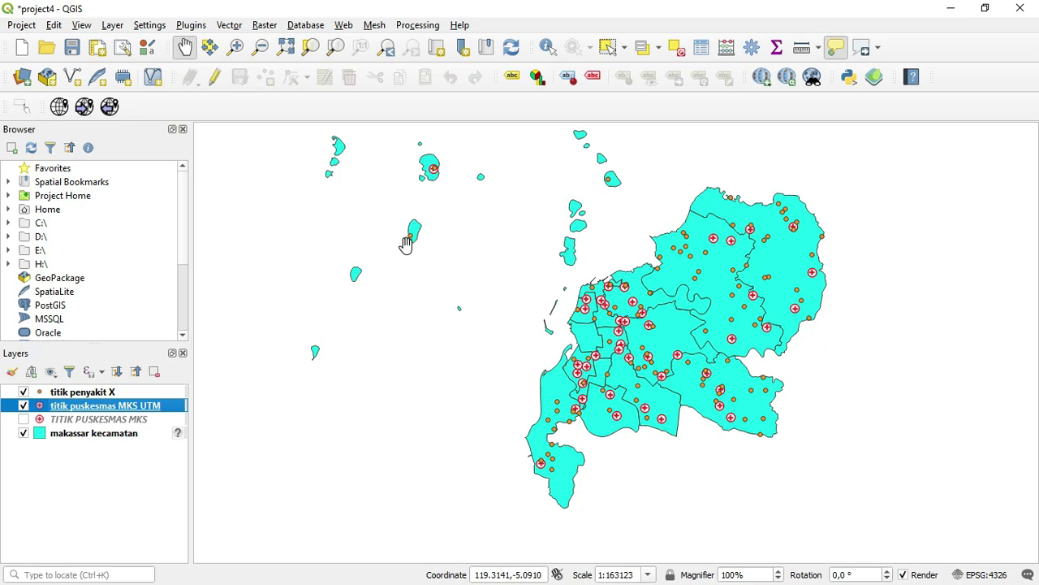
Start the Buffer geoprocessing tool with titik puskesmas MKS UTM (EPSG:32750) as the input layer.
left_click(229, 26)
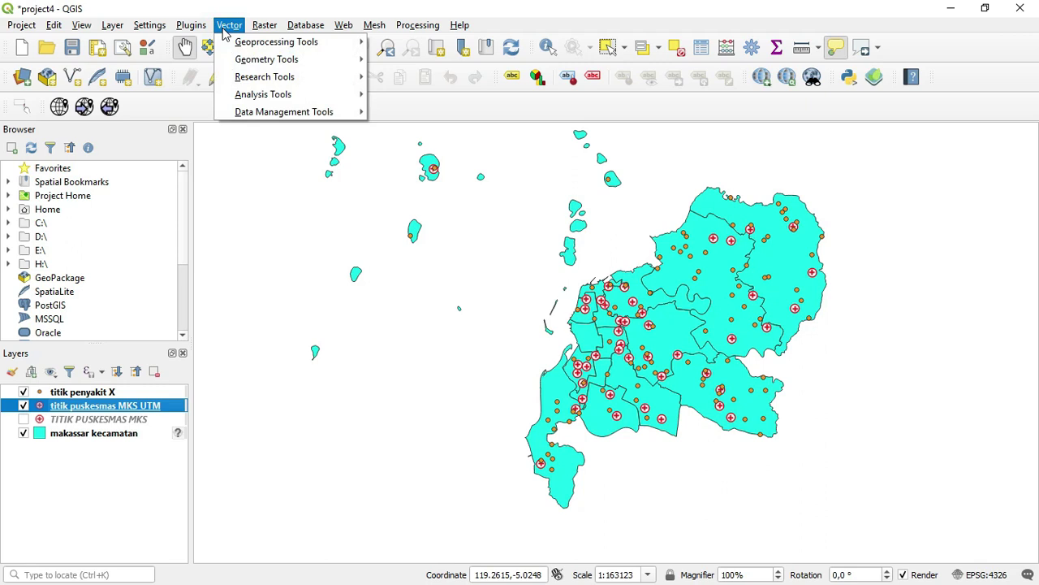
mouse_move(247, 49)
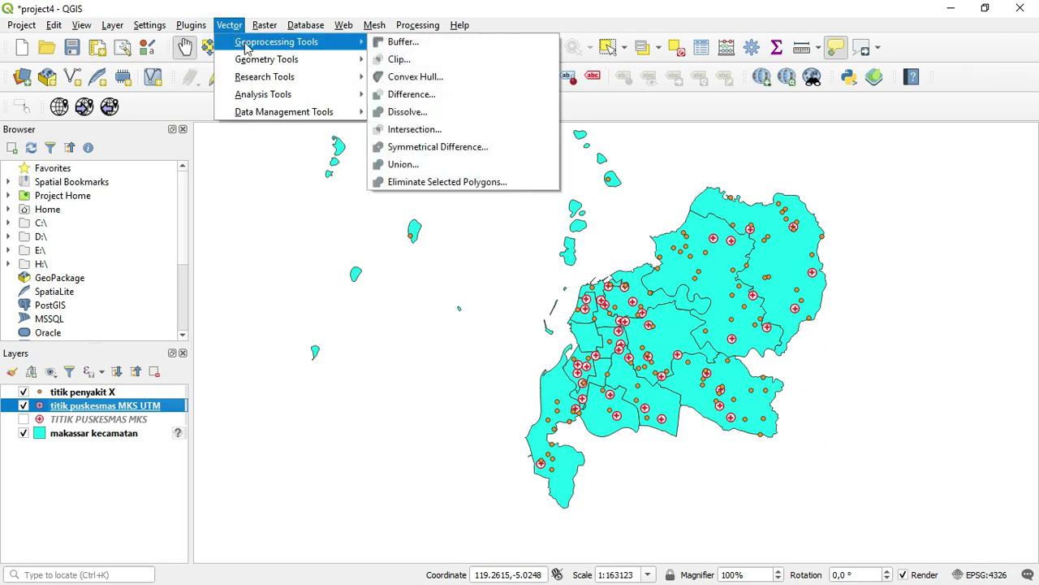
left_click(399, 45)
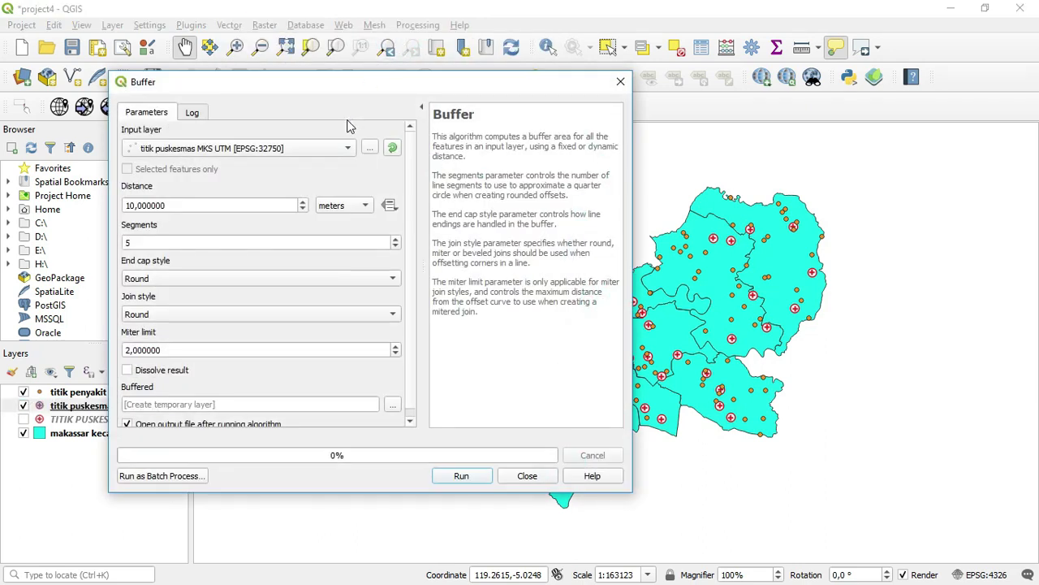
left_click_drag(367, 83, 483, 95)
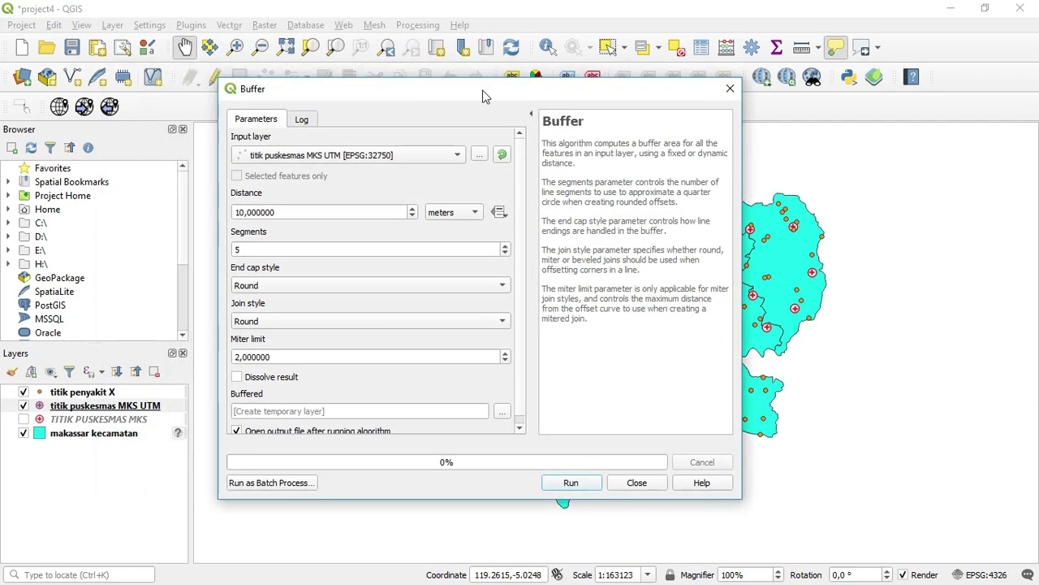
left_click(436, 159)
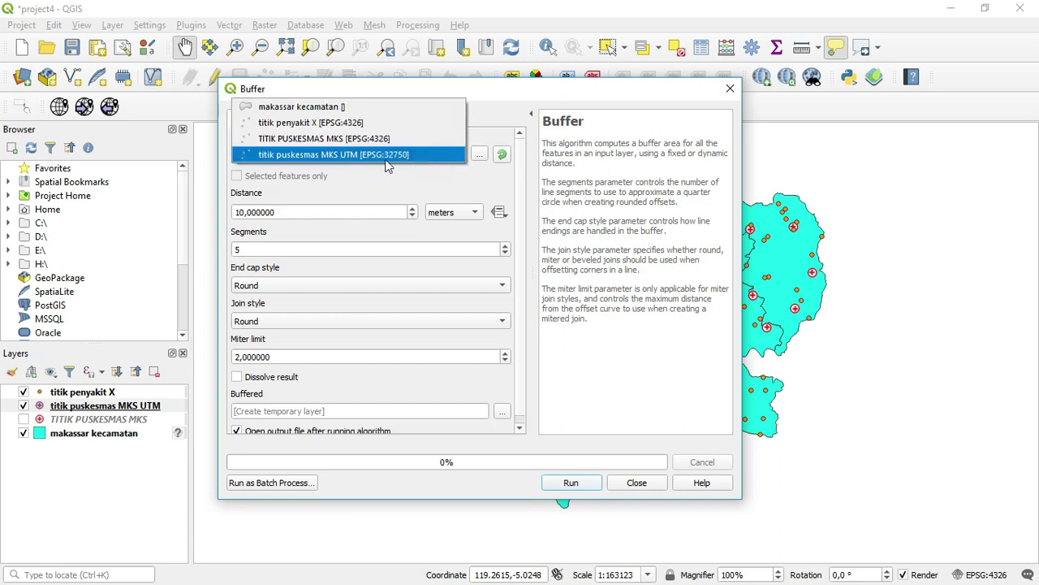
left_click(342, 155)
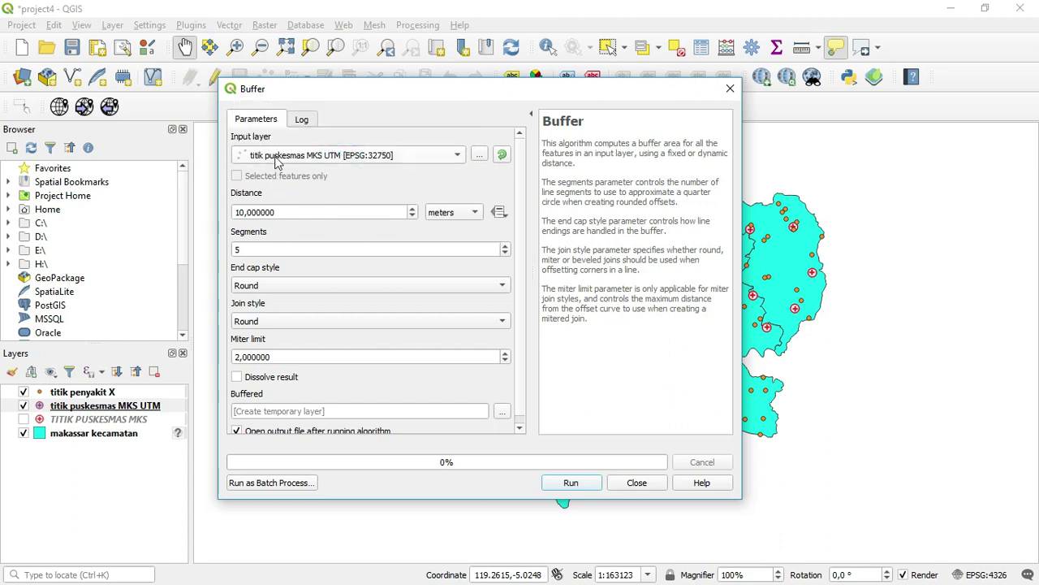
Set the buffer distance to 1000 meters.
left_click(315, 213)
key("ctrl+shift+Left")
key("ctrl+shift+Left")
key("ctrl+shift+Left")
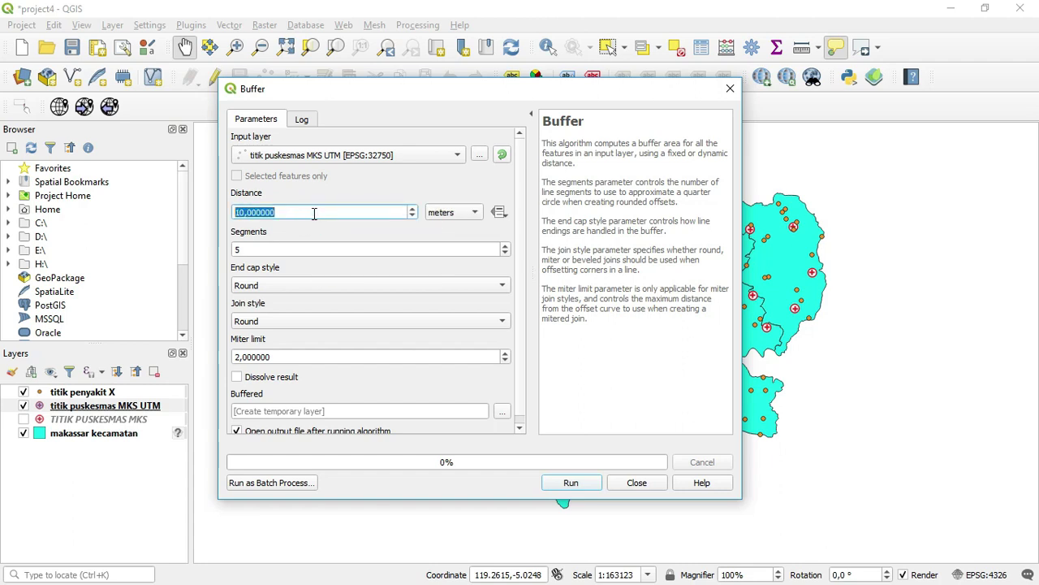
type("50")
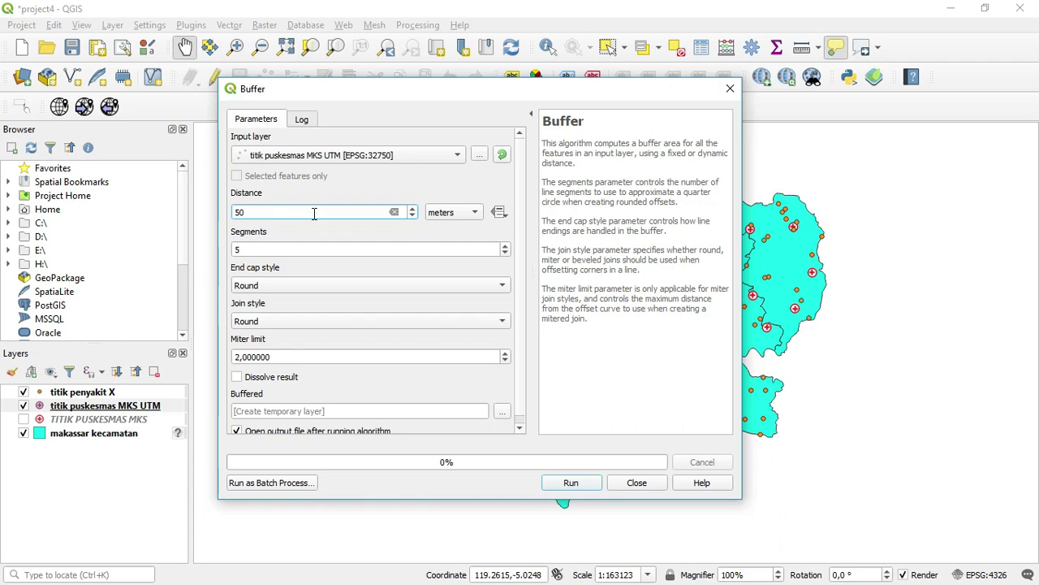
key("BackSpace")
type("1000")
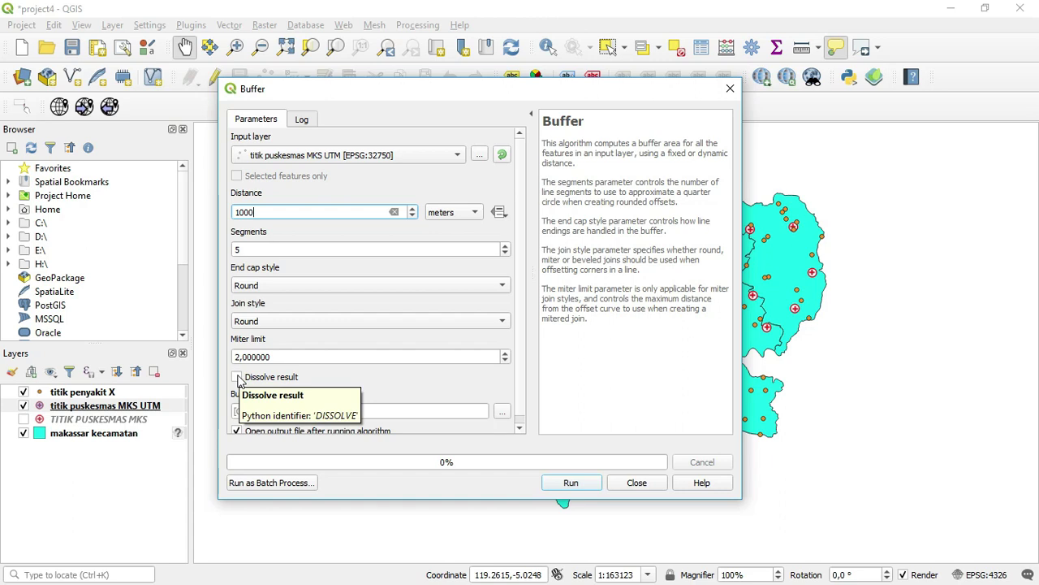
Enable dissolving of the result, run the buffer into a temporary layer and close the tool.
left_click(237, 377)
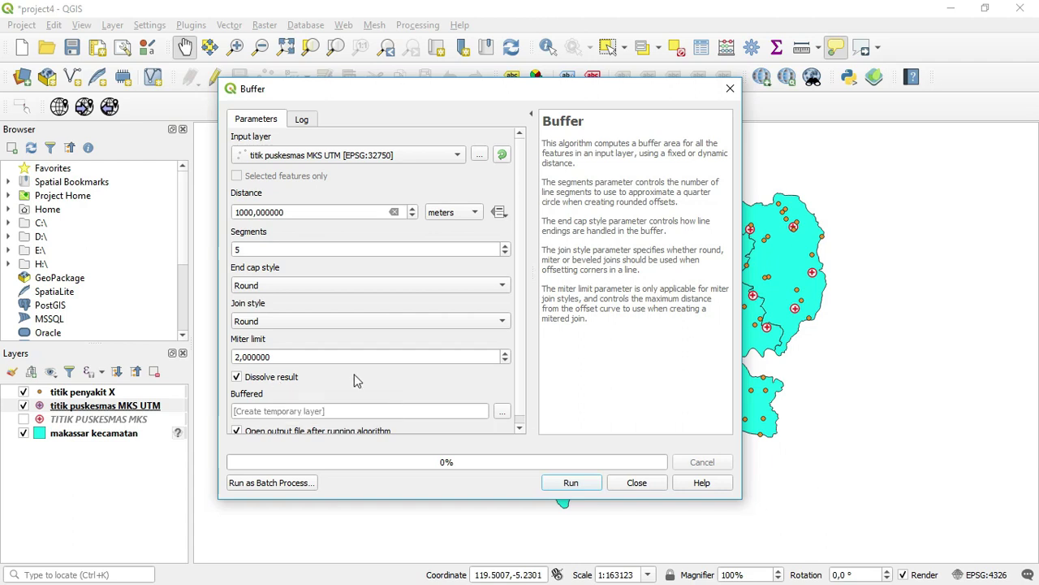
left_click(572, 484)
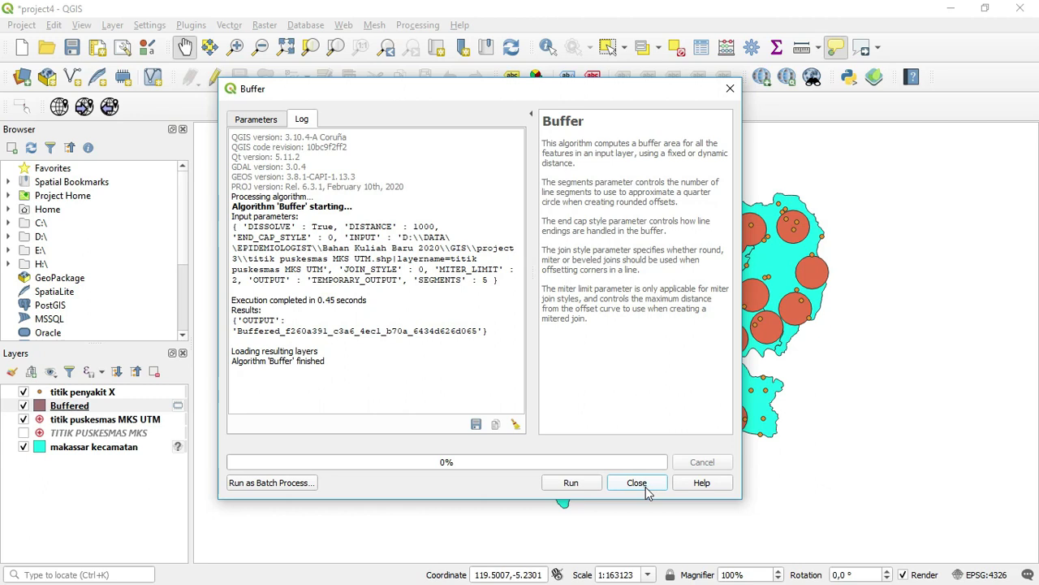
left_click(636, 484)
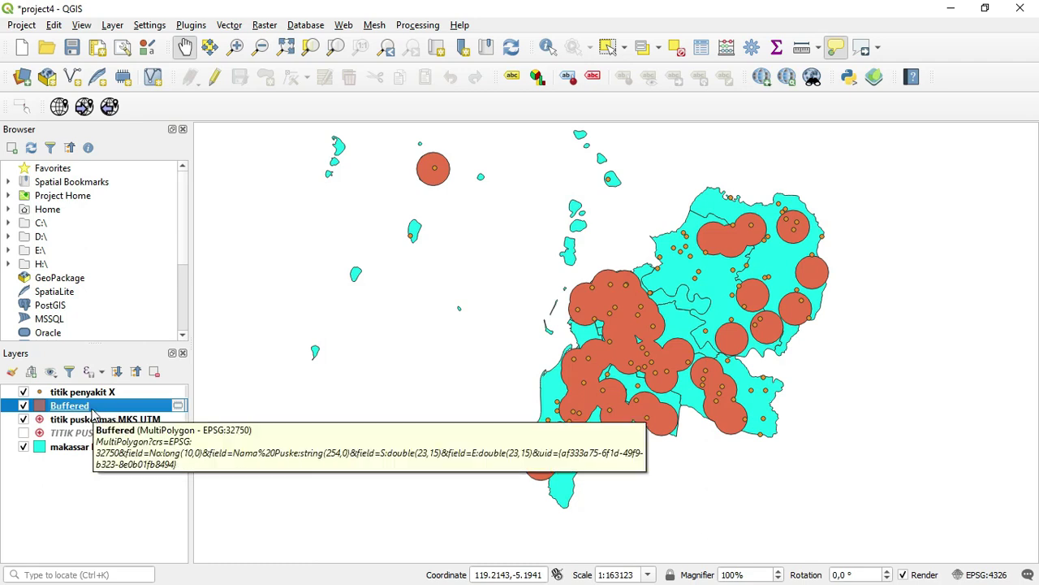
Move the Buffered layer below titik puskesmas MKS UTM in the layer order and show the TITIK PUSKESMAS MKS layer again.
left_click_drag(99, 406, 101, 436)
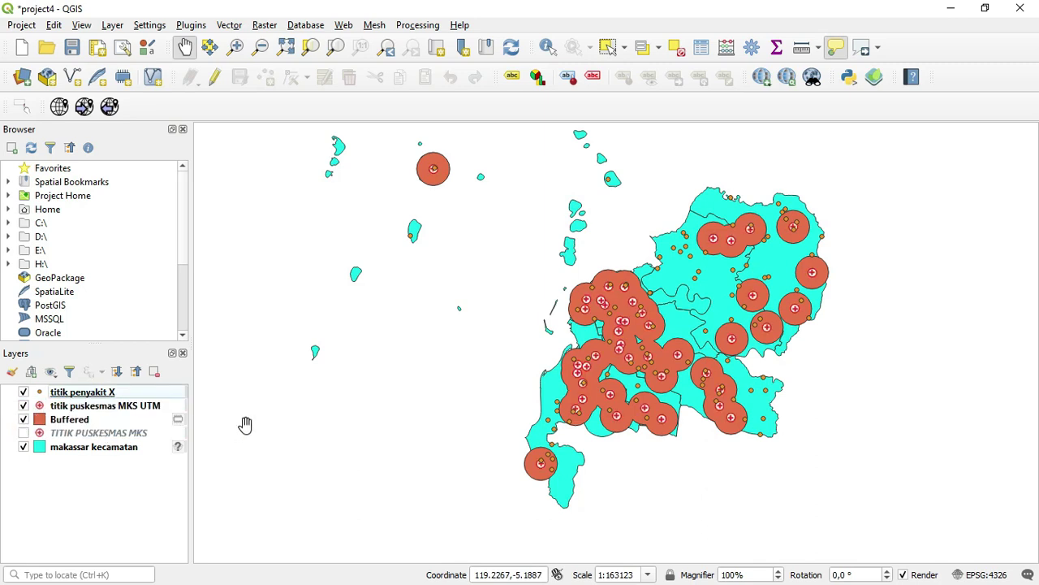
left_click(114, 405)
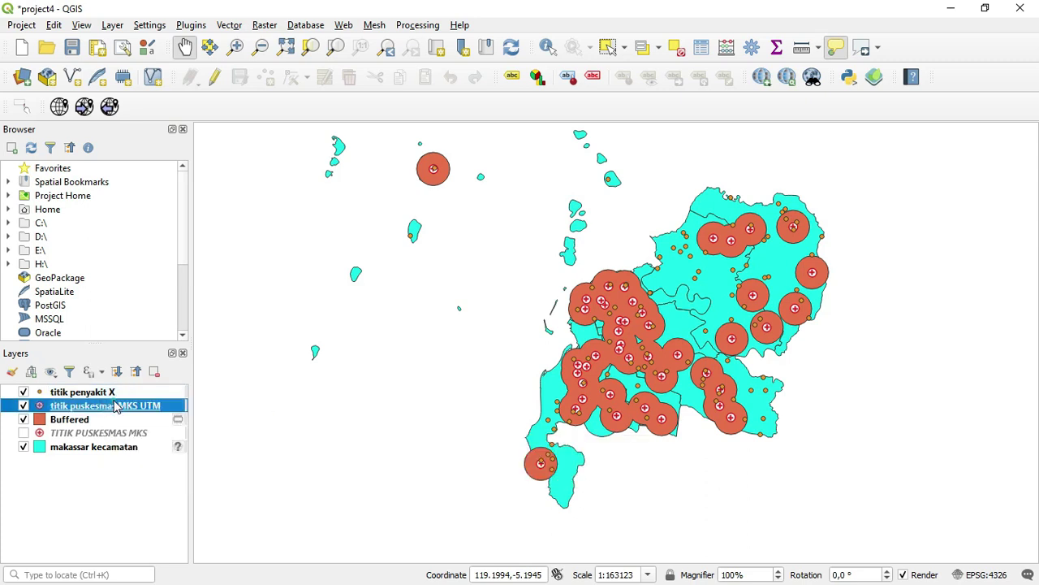
left_click(24, 432)
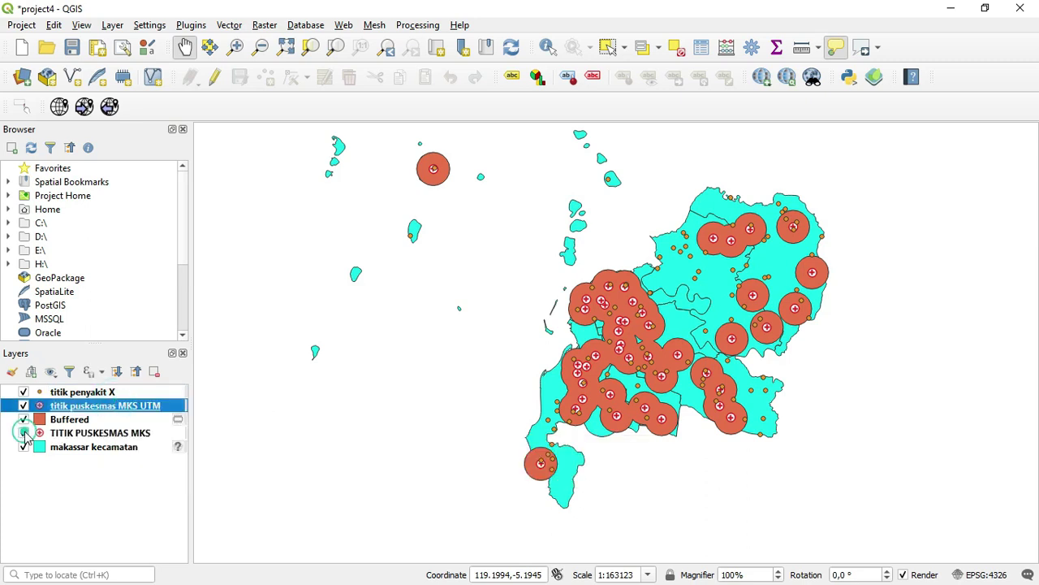
Try buffering the unprojected TITIK PUSKESMAS MKS layer with a distance of 1000 degrees, and remove the resulting buffer layer.
left_click(108, 437)
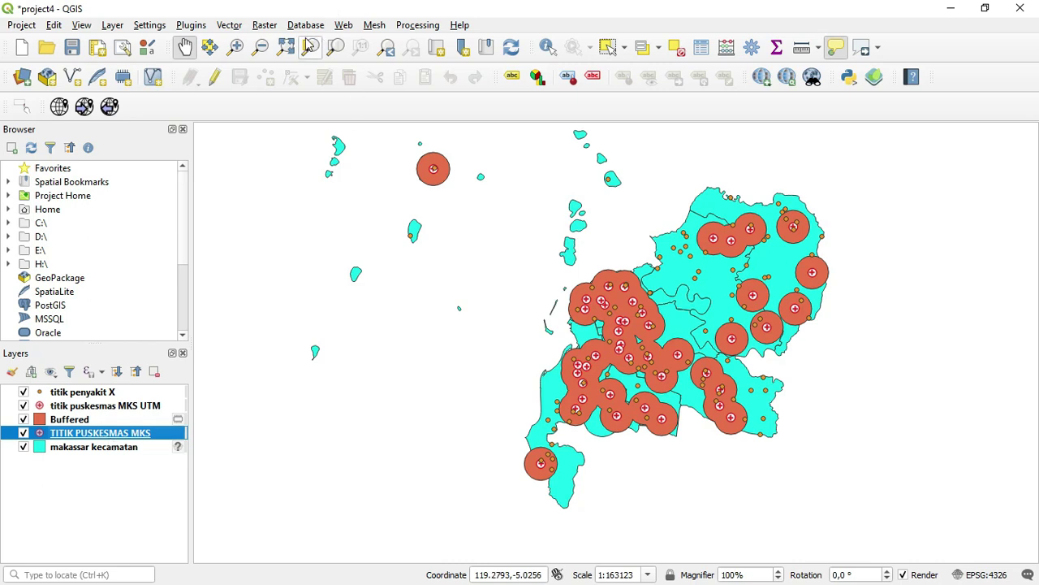
left_click(229, 25)
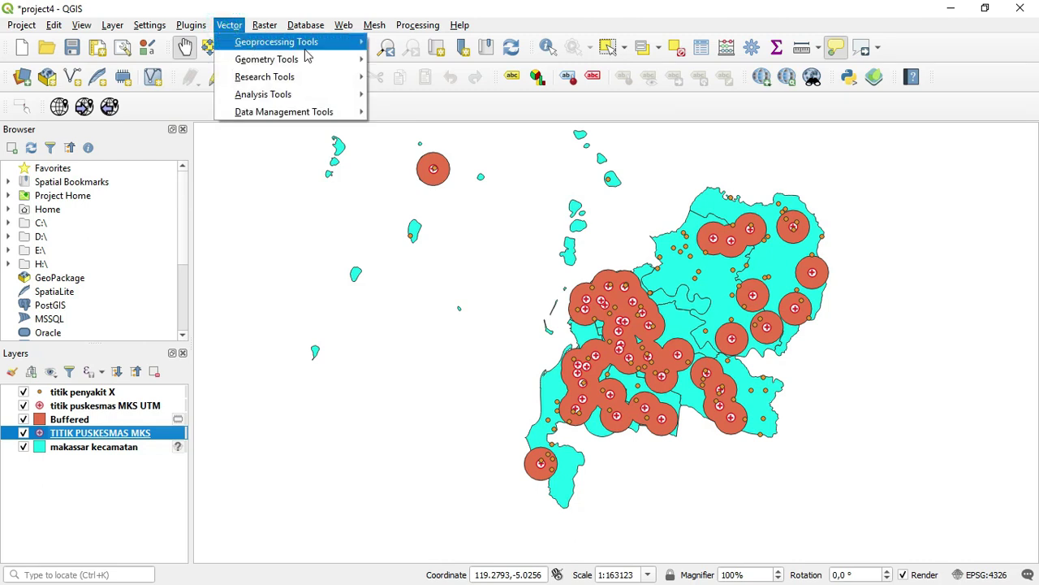
mouse_move(309, 41)
left_click(418, 44)
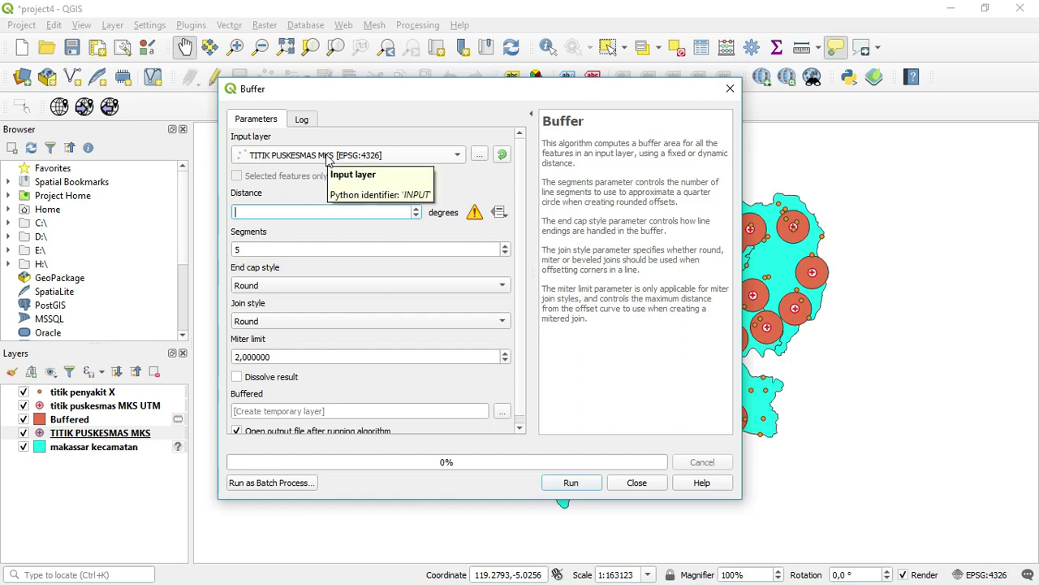
type("1000")
left_click(581, 484)
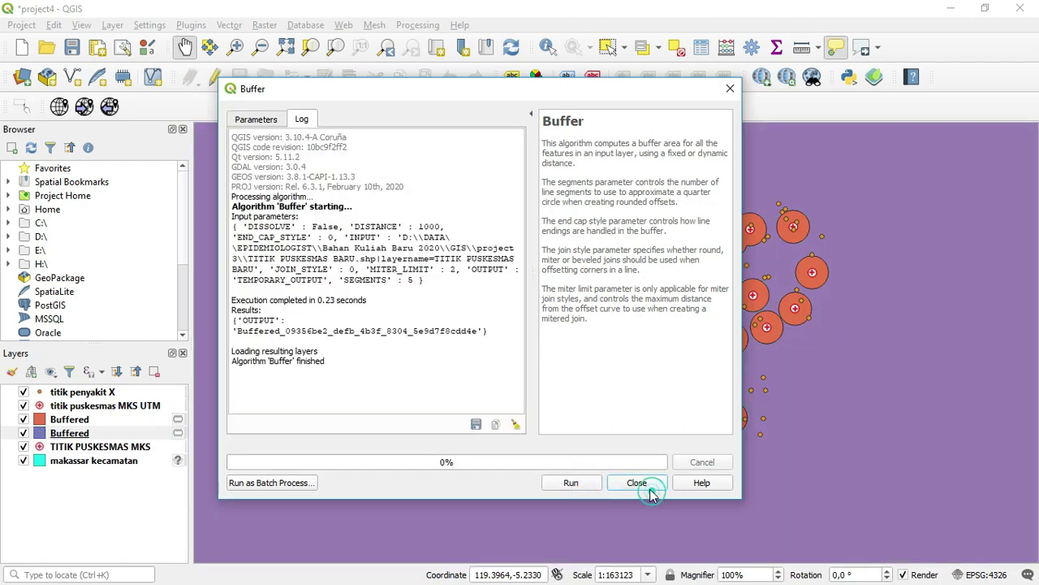
left_click(636, 482)
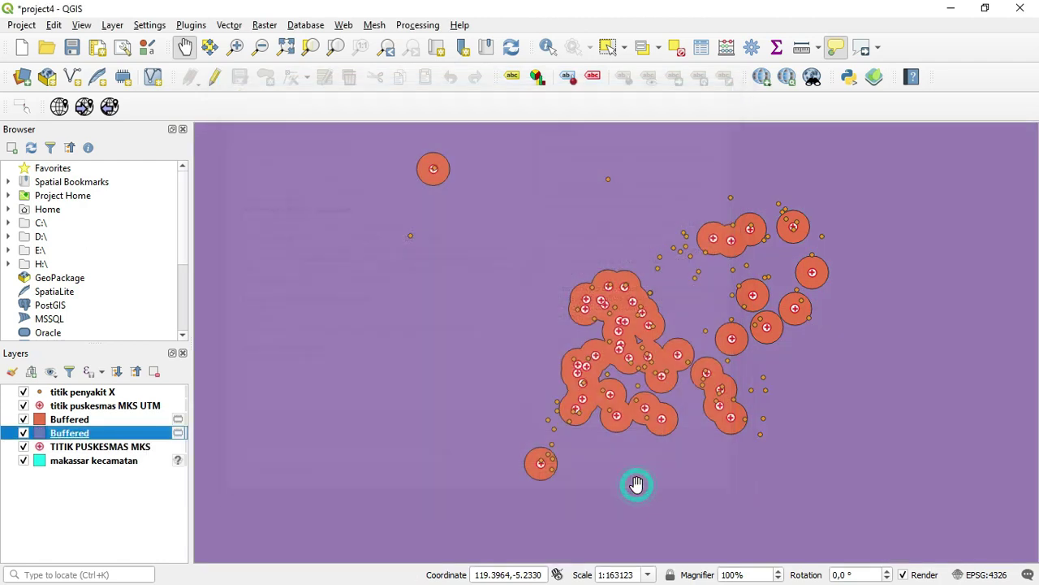
left_click(155, 371)
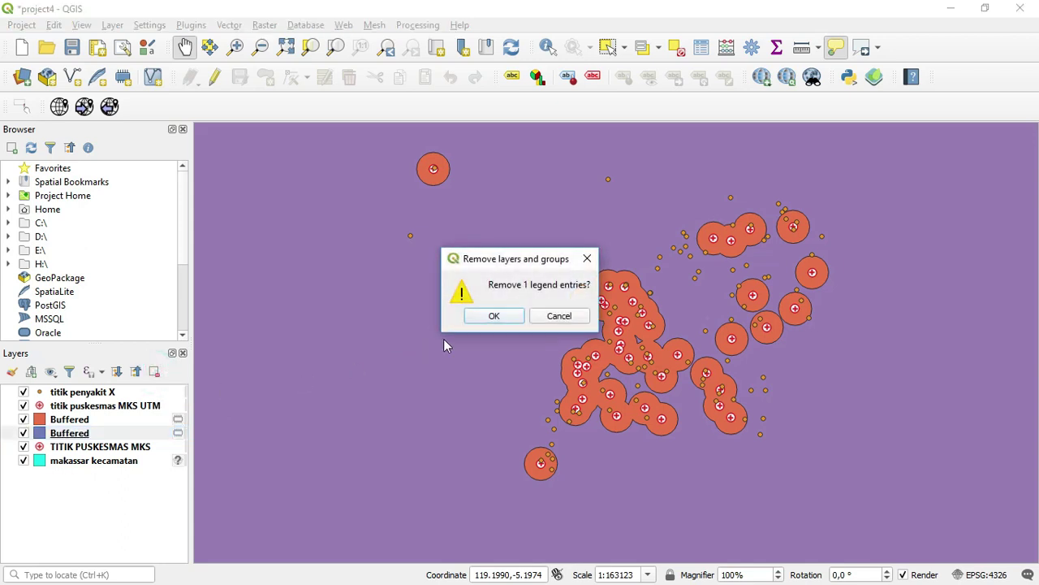
left_click(498, 315)
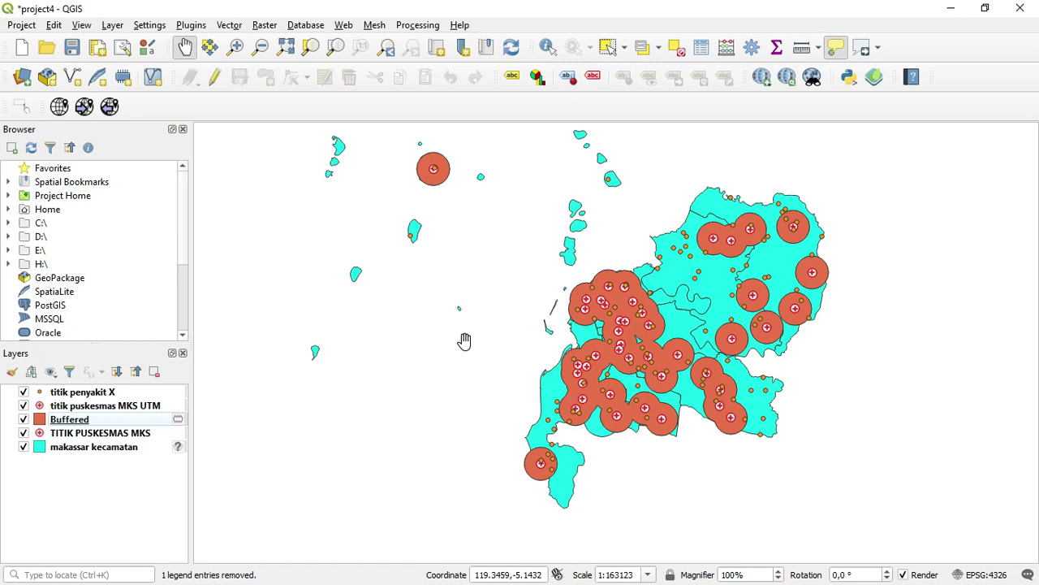
Rename the remaining Buffered layer to "buffer 1000m".
right_click(79, 425)
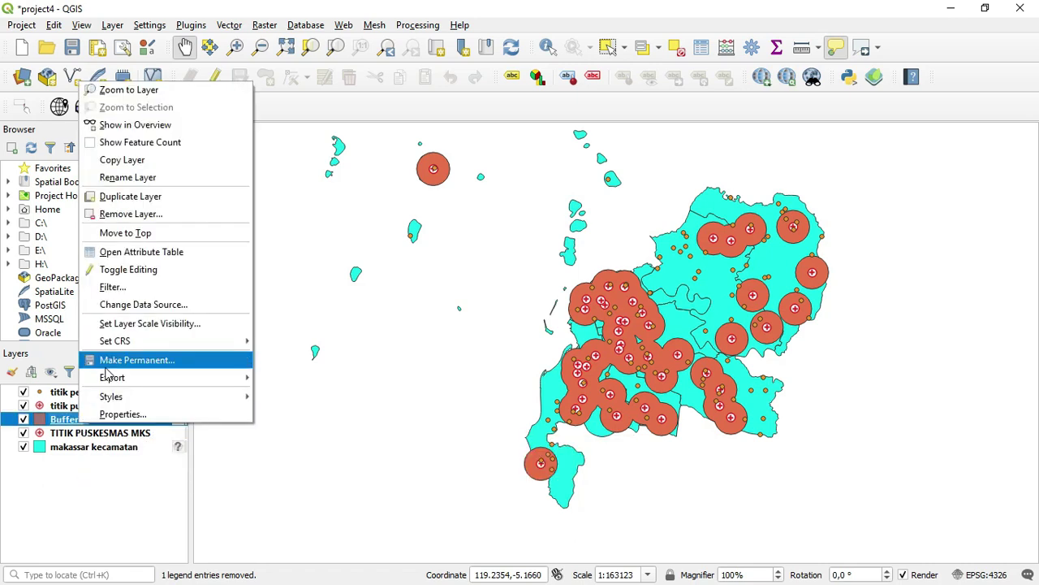
left_click(145, 185)
type("buffer 10")
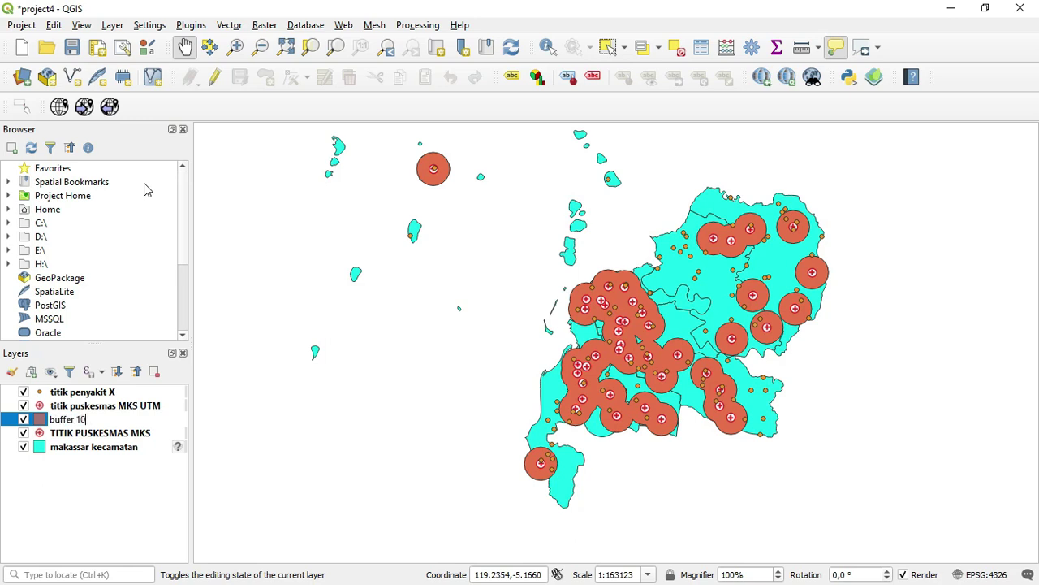
type("00m")
key("Return")
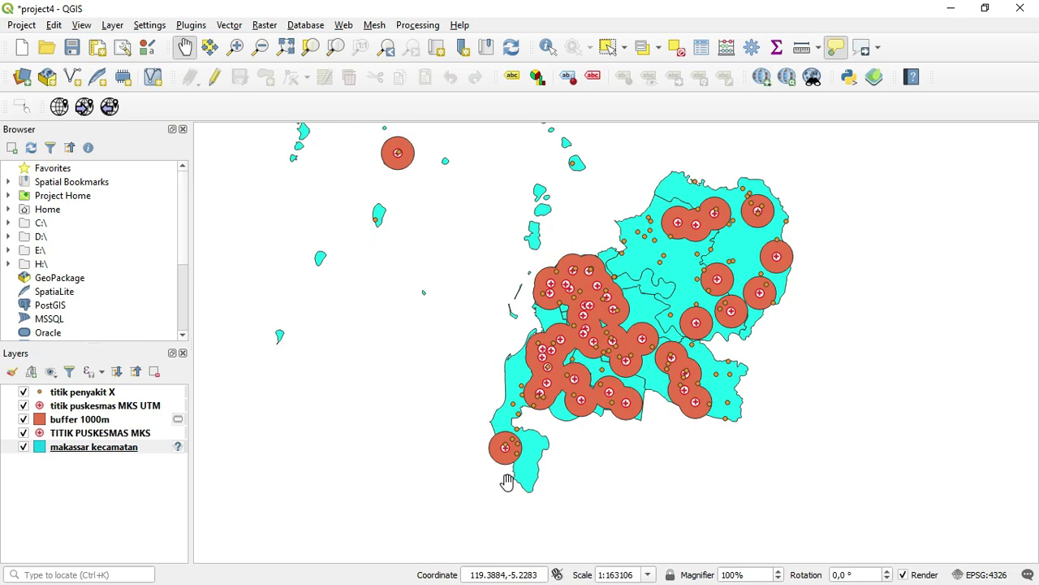
Measure the distance from the southernmost puskesmas point outwards within its buffer circle and return to the full map extent.
scroll(513, 446, "up", 1)
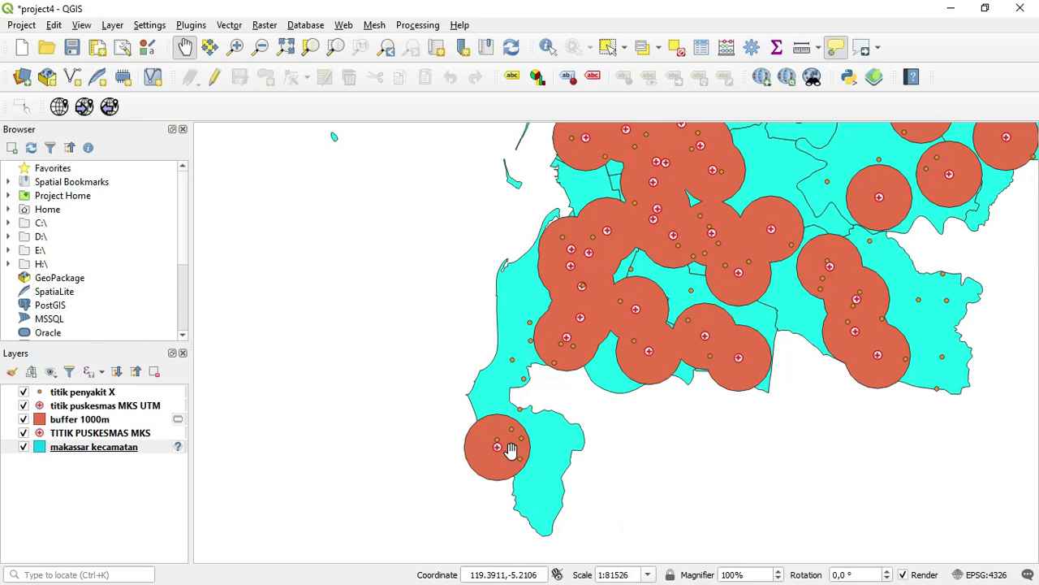
scroll(507, 449, "up", 2)
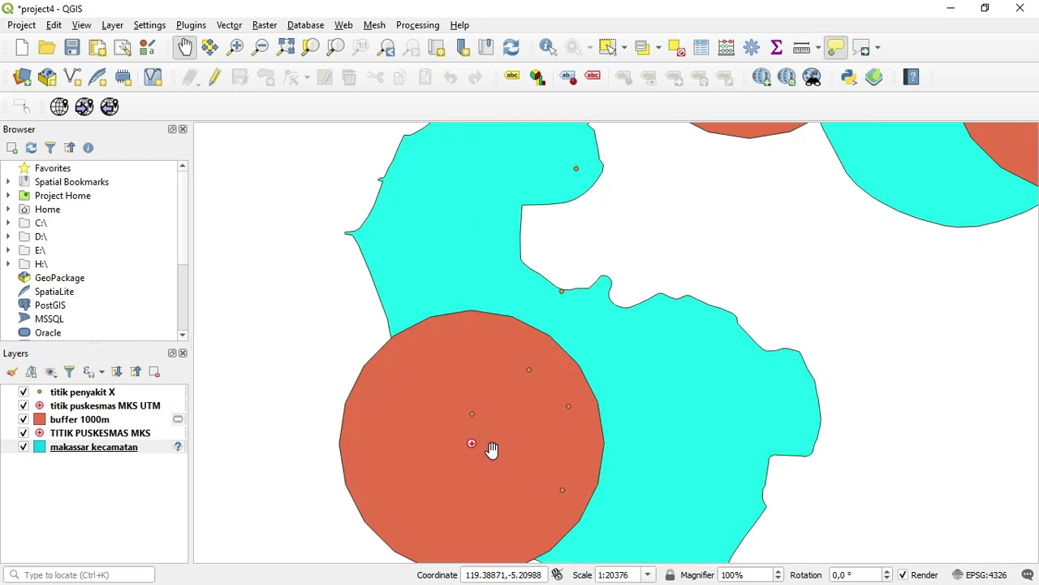
left_click(801, 49)
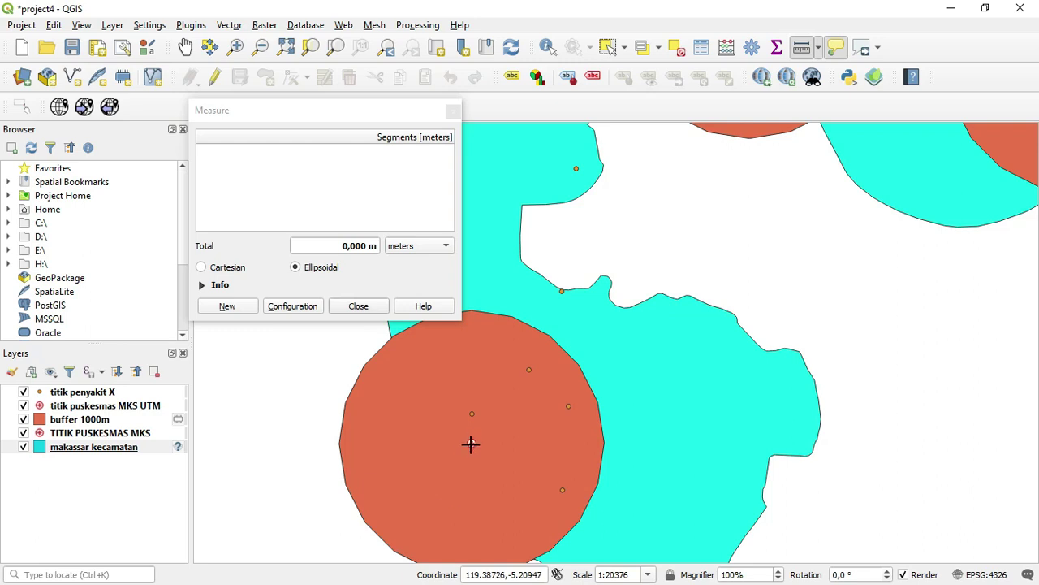
mouse_move(472, 443)
left_click(472, 442)
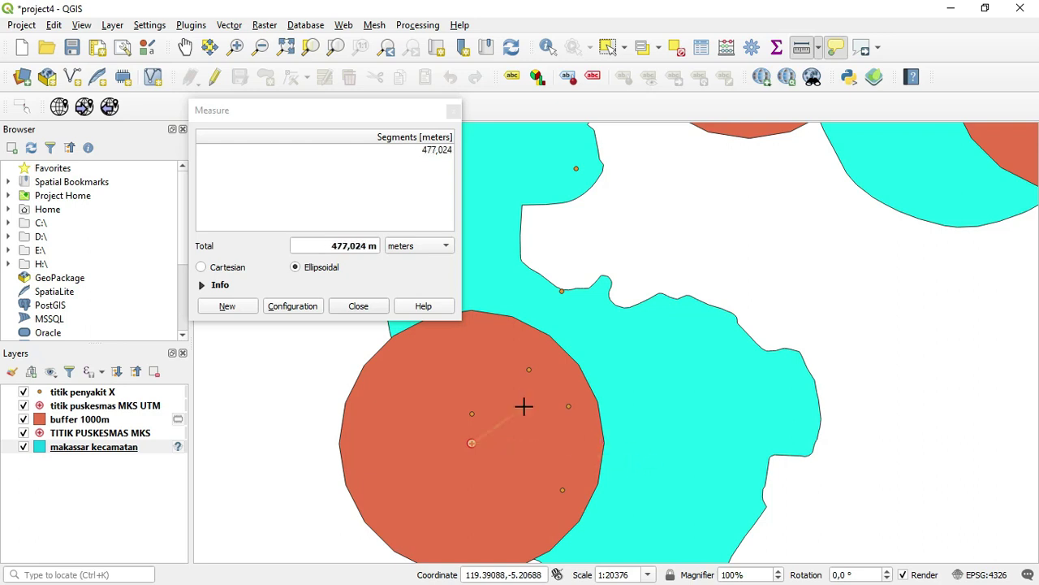
left_click(375, 307)
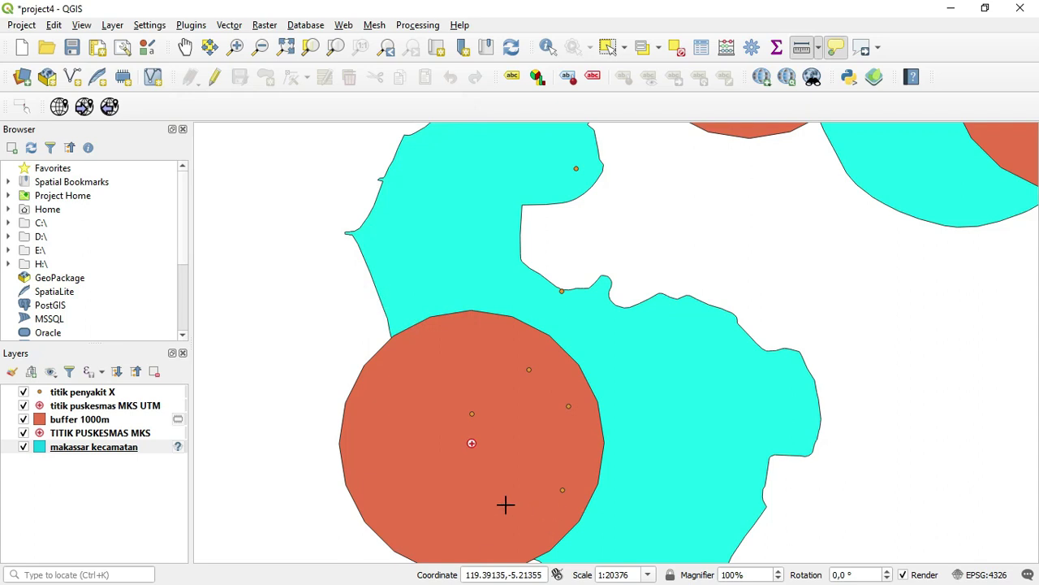
key("ctrl+shift+f")
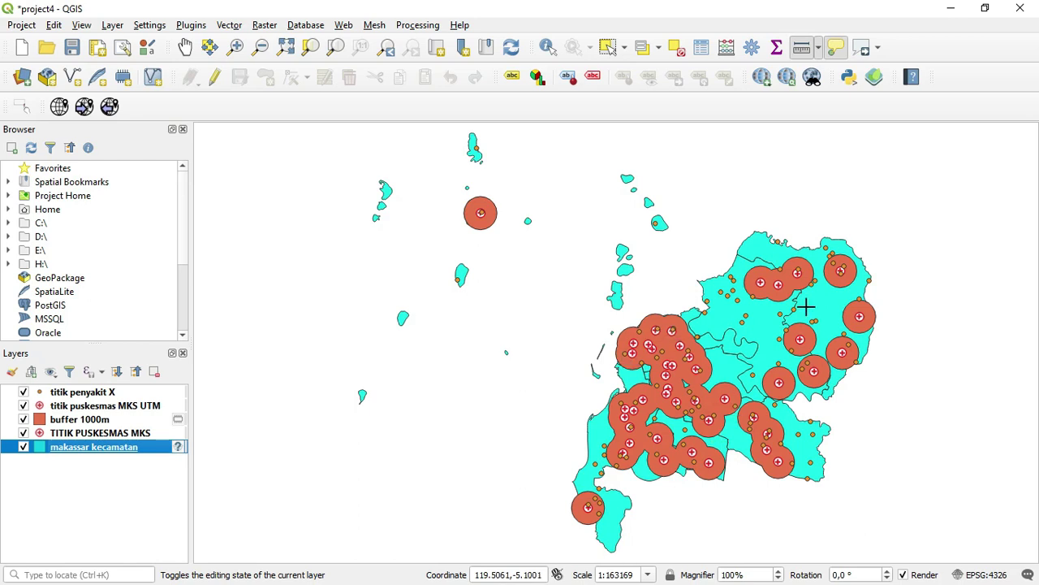
Try to clip the buffer 1000m layer with makassar kecamatan as overlay into a temporary layer.
scroll(586, 523, "up", 1)
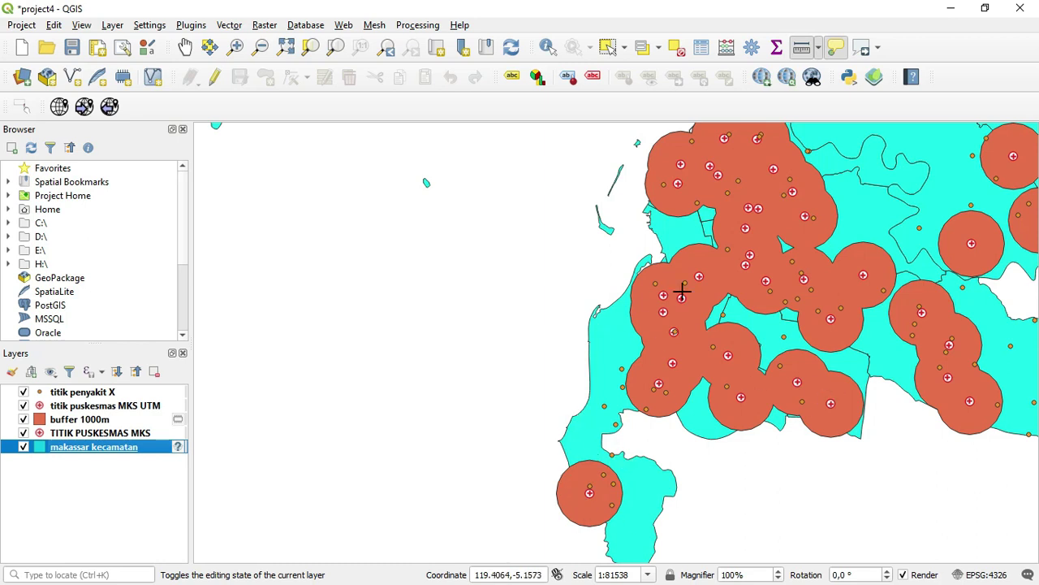
scroll(627, 302, "down", 1)
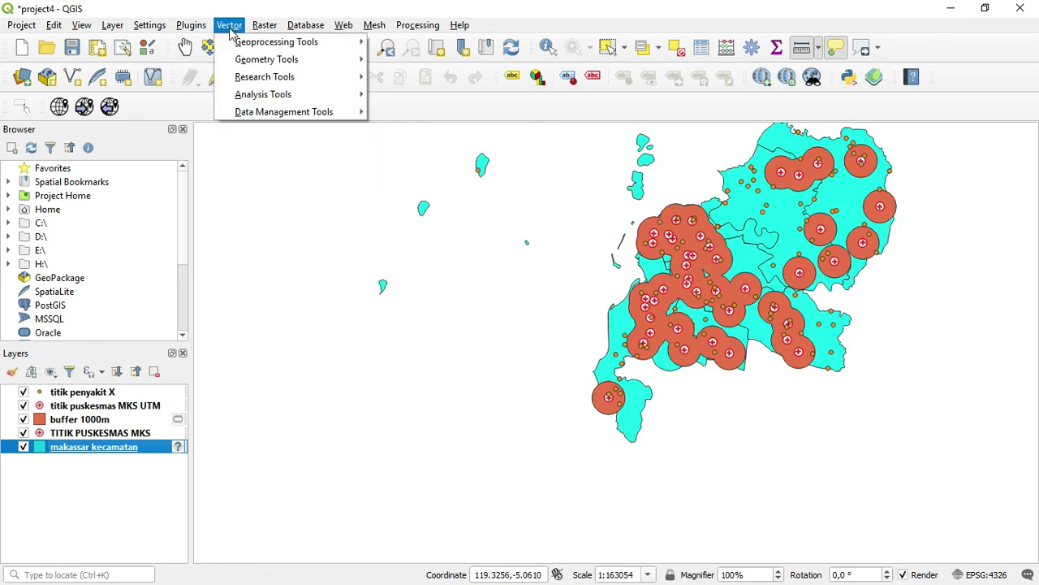
mouse_move(258, 47)
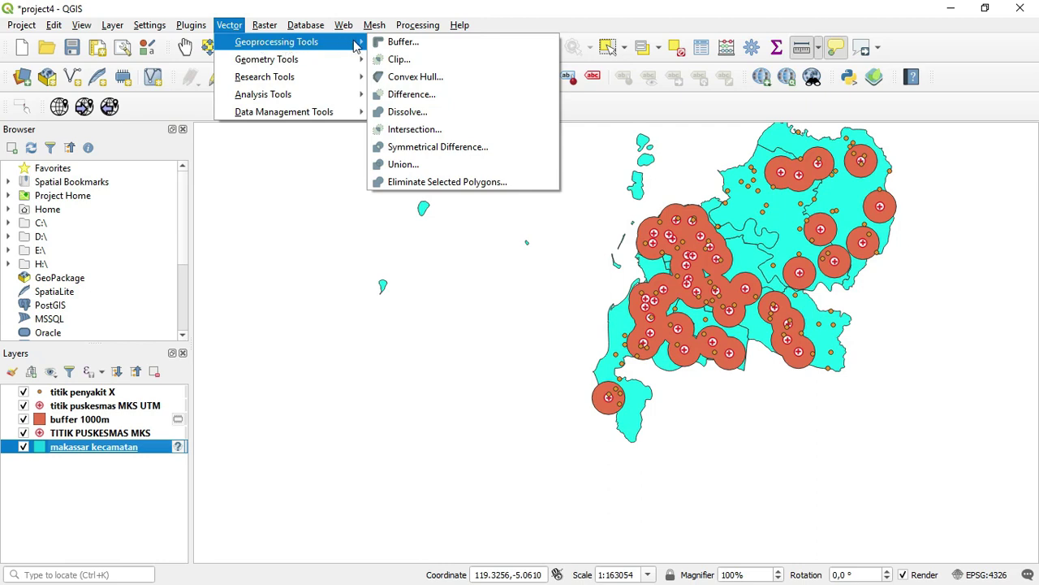
left_click(398, 59)
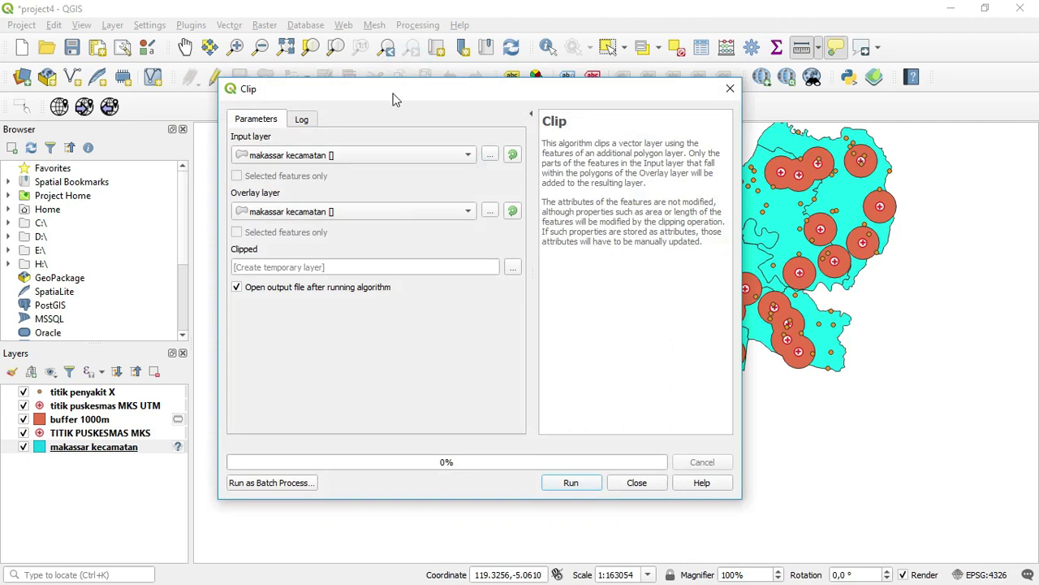
left_click(468, 164)
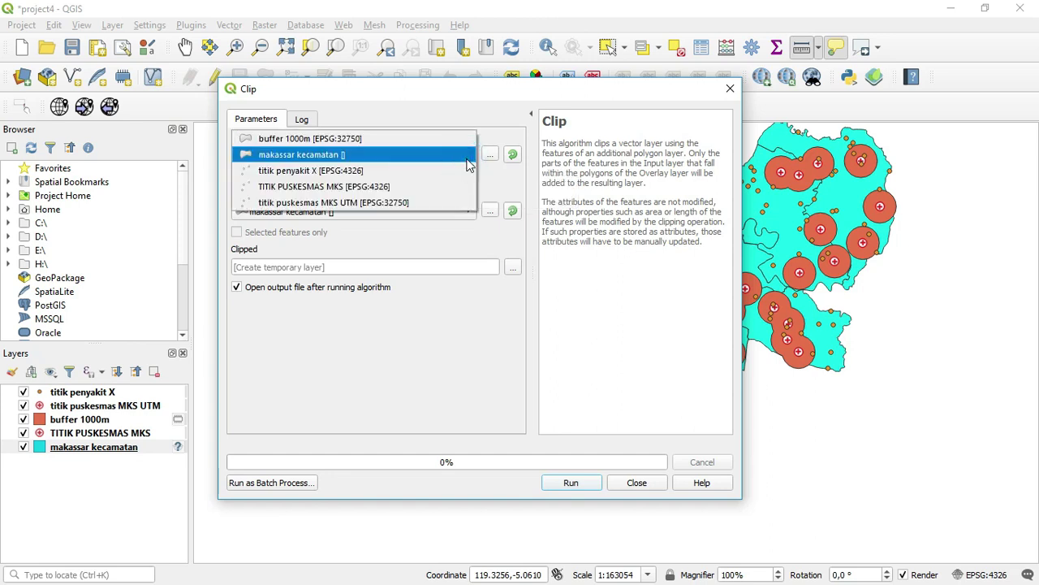
left_click(292, 143)
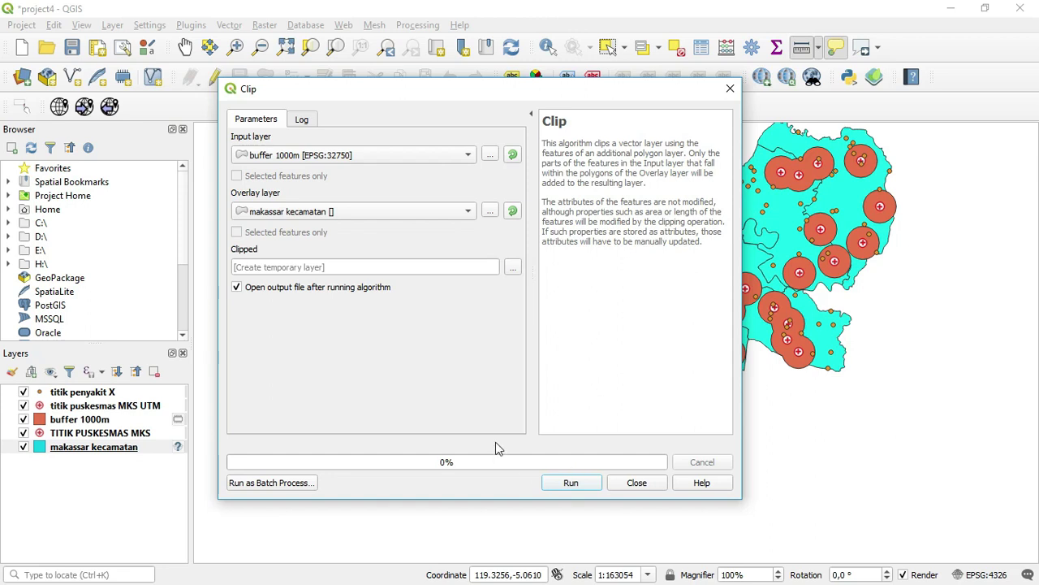
left_click(571, 483)
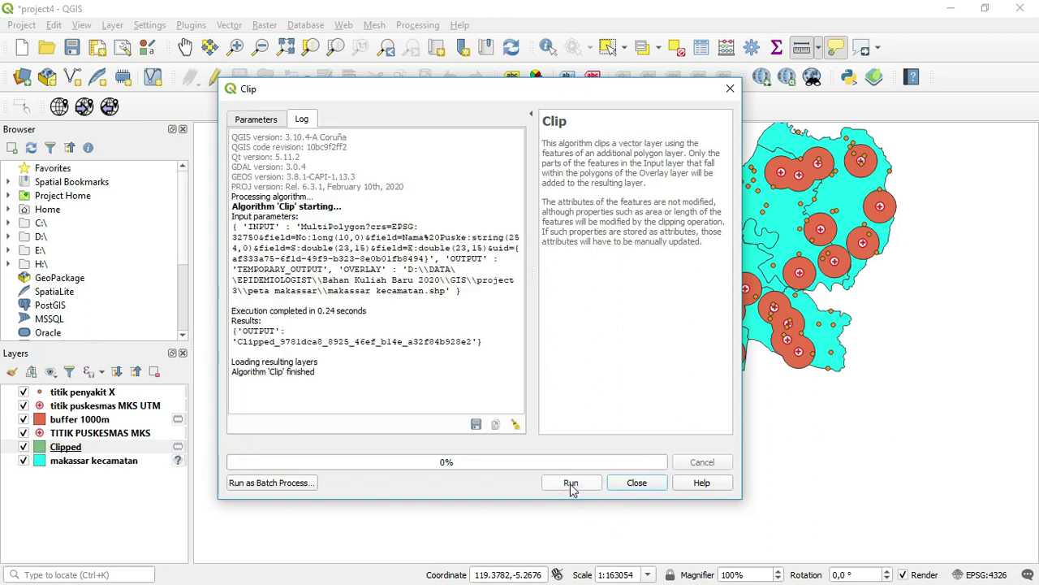
left_click_drag(591, 94, 567, 131)
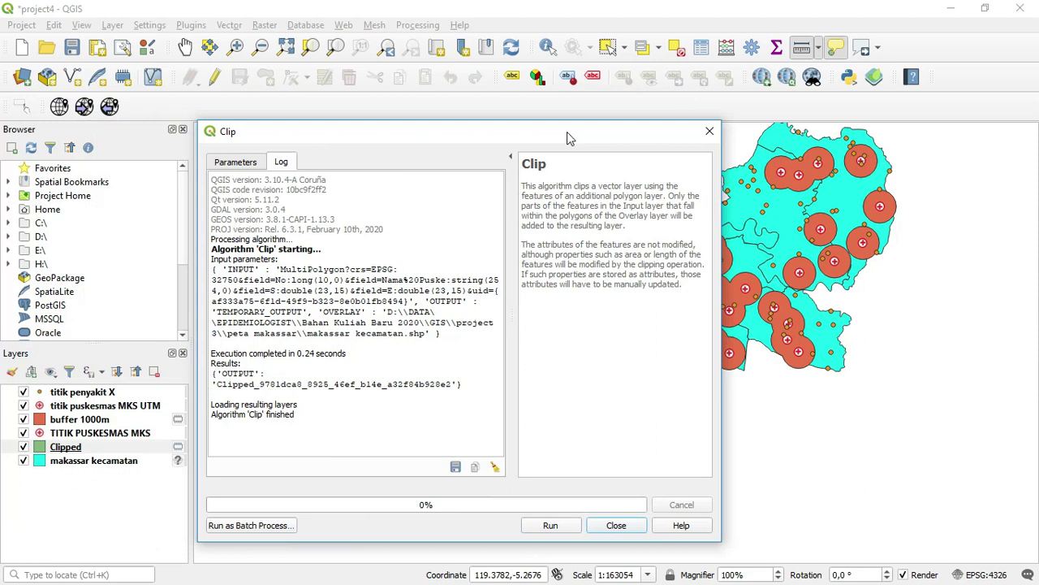
left_click(708, 132)
Toggle the buffer 1000m layer's visibility to check the clip result, and remove the Clipped layer.
left_click(23, 419)
left_click(23, 420)
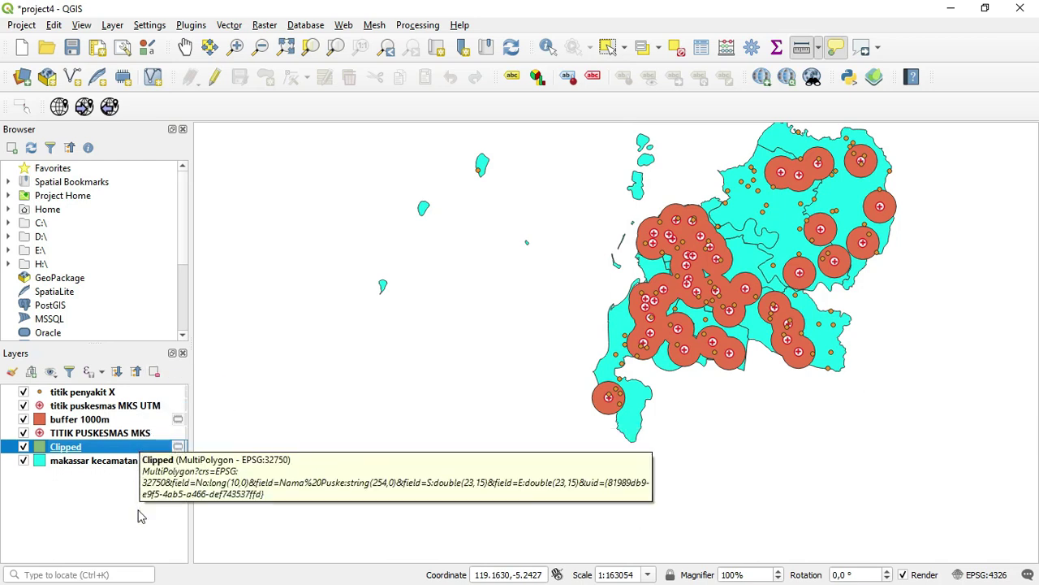
left_click(154, 371)
left_click(491, 318)
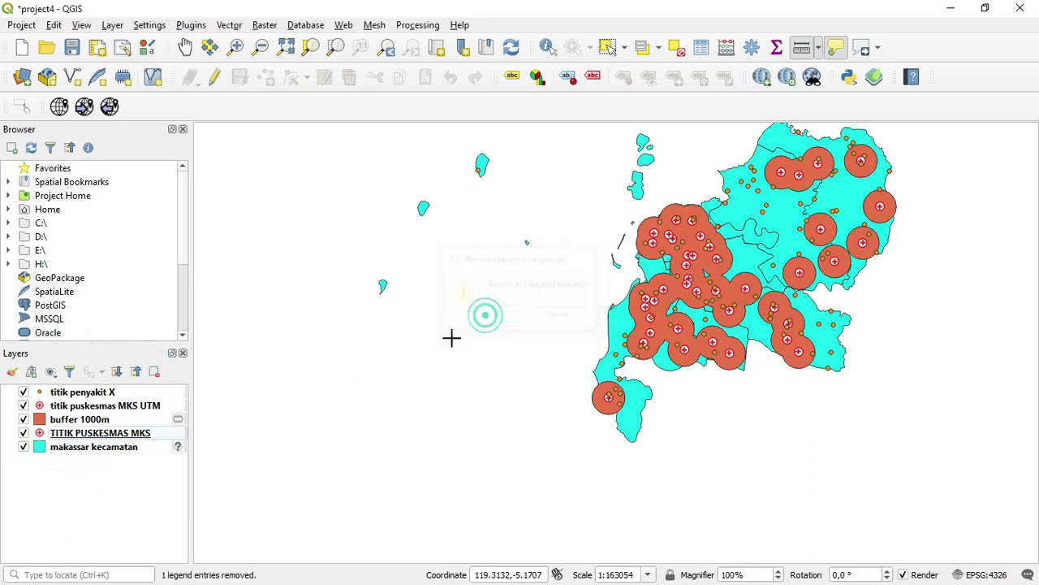
Assign the WGS 84 (EPSG:4326) coordinate reference system to the makassar kecamatan layer.
left_click(122, 452)
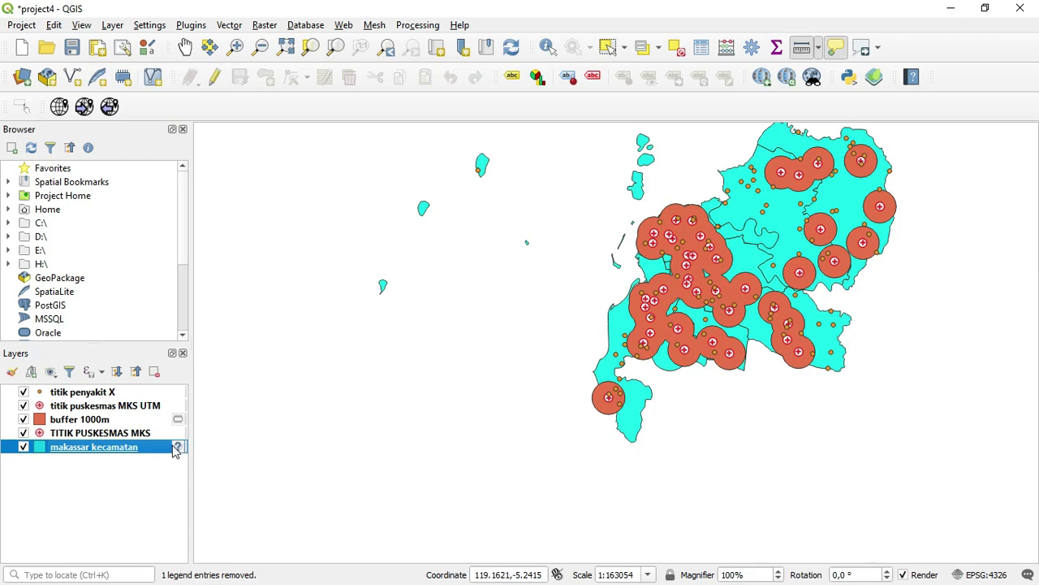
mouse_move(176, 458)
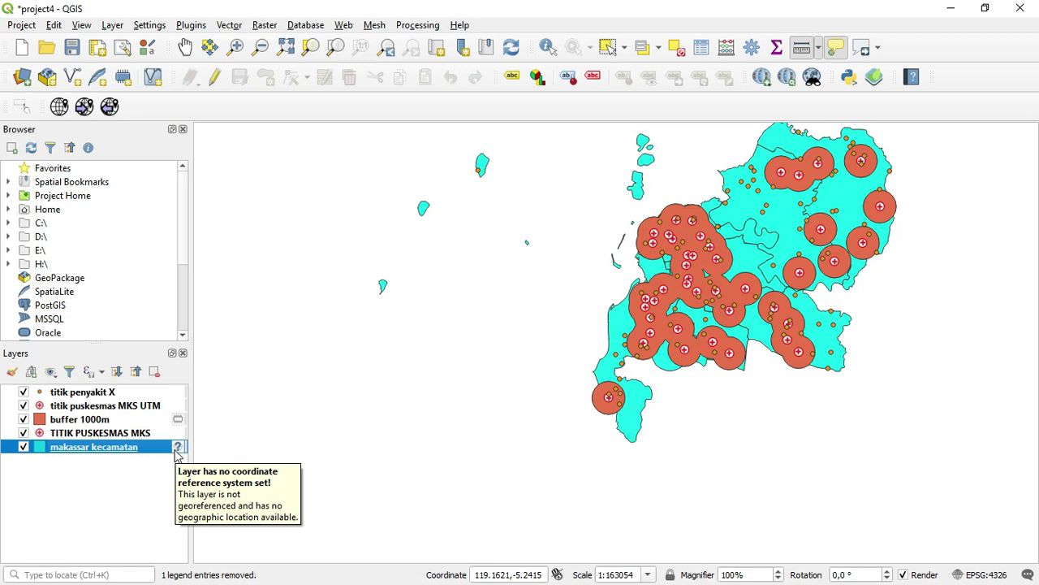
right_click(178, 455)
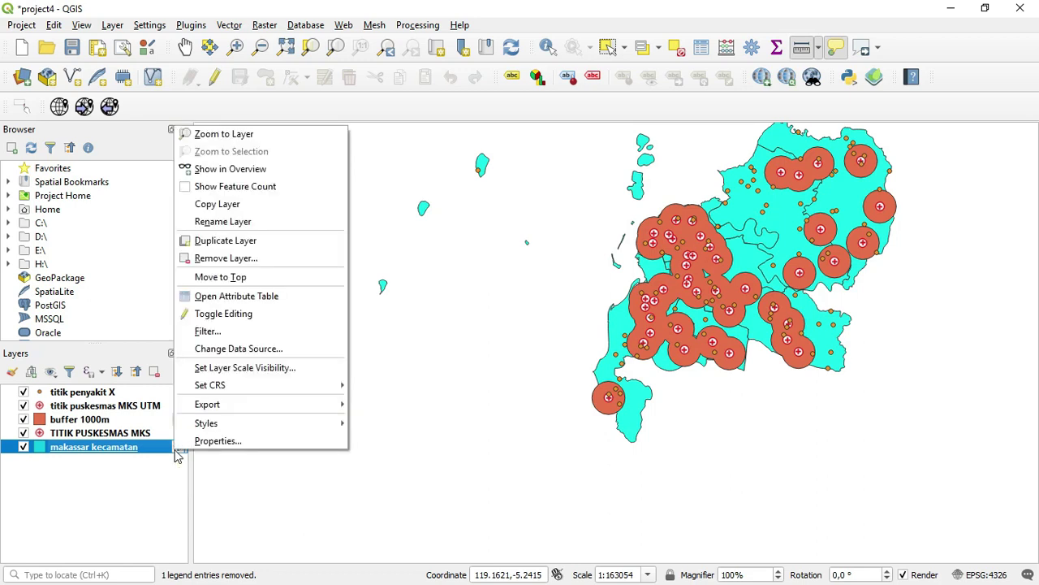
mouse_move(271, 387)
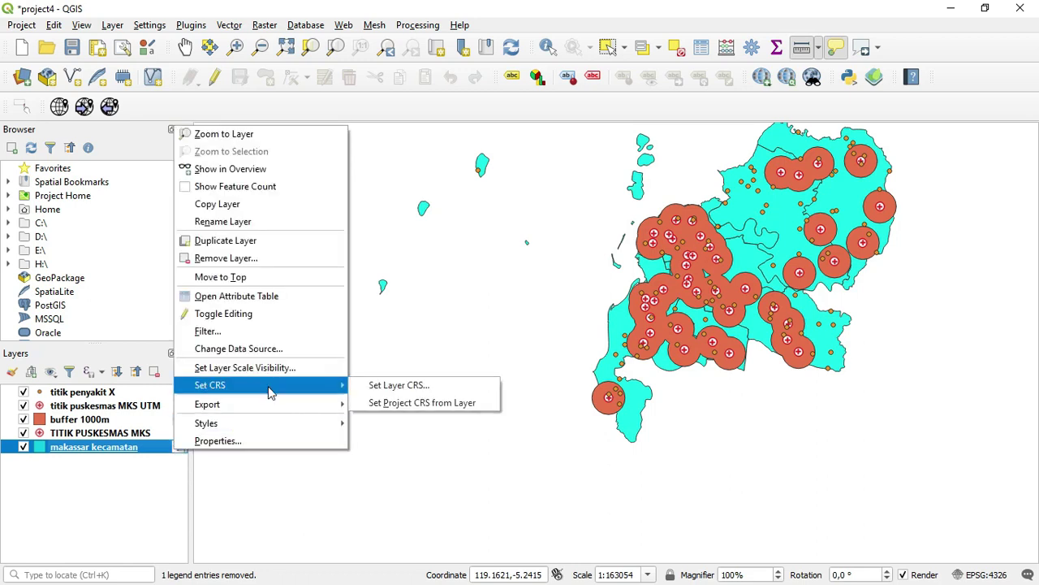
left_click(392, 385)
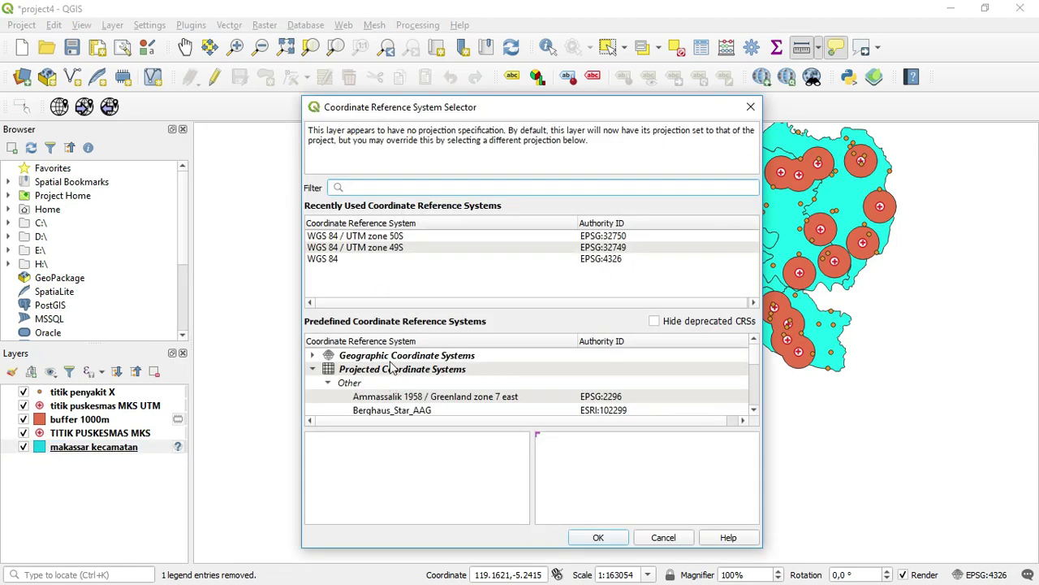
left_click(345, 263)
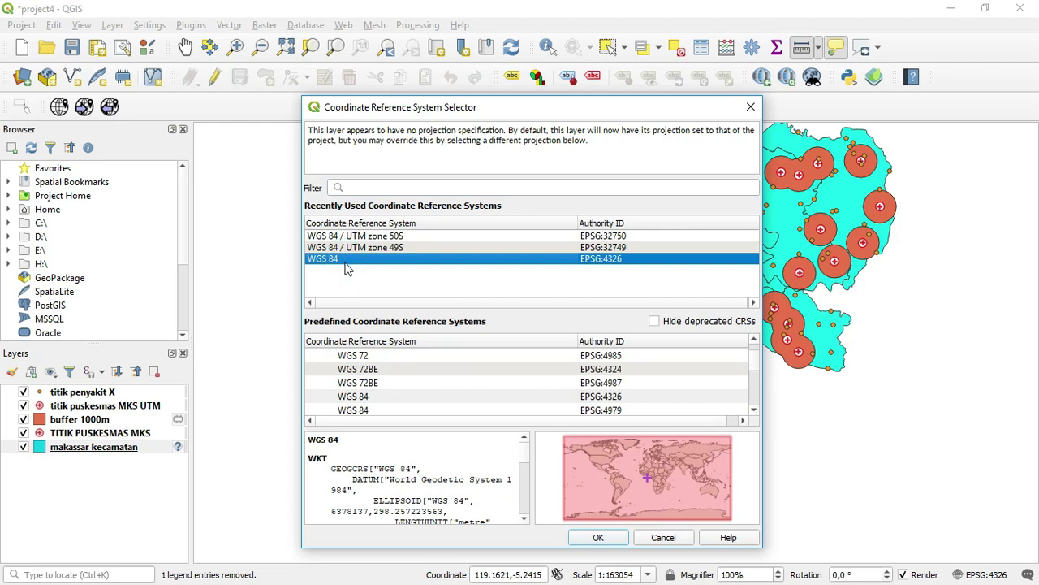
left_click(591, 541)
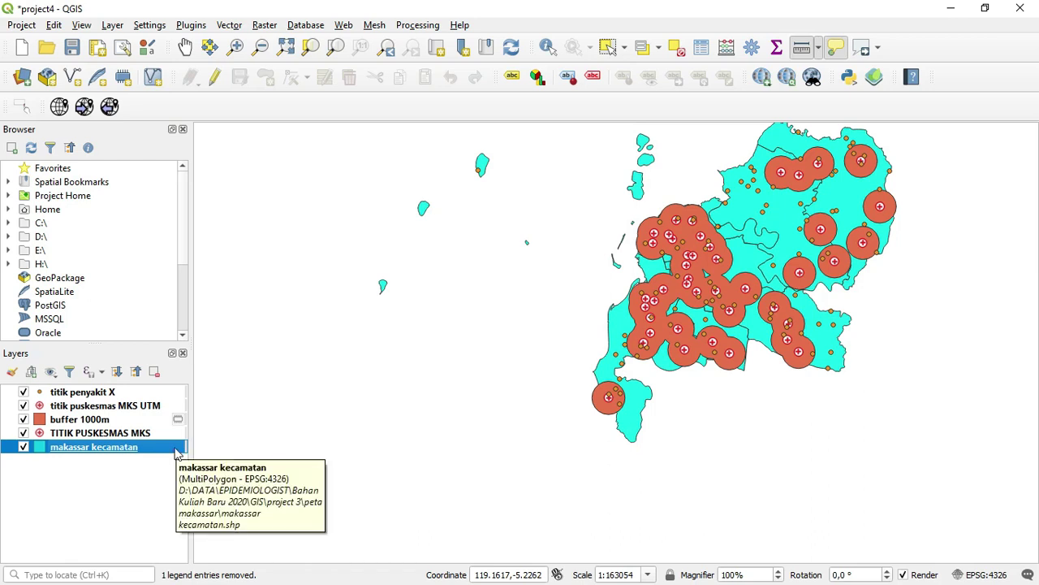
Clip the buffer 1000m layer with makassar kecamatan as overlay into a temporary layer and close the tool.
left_click(231, 26)
mouse_move(262, 46)
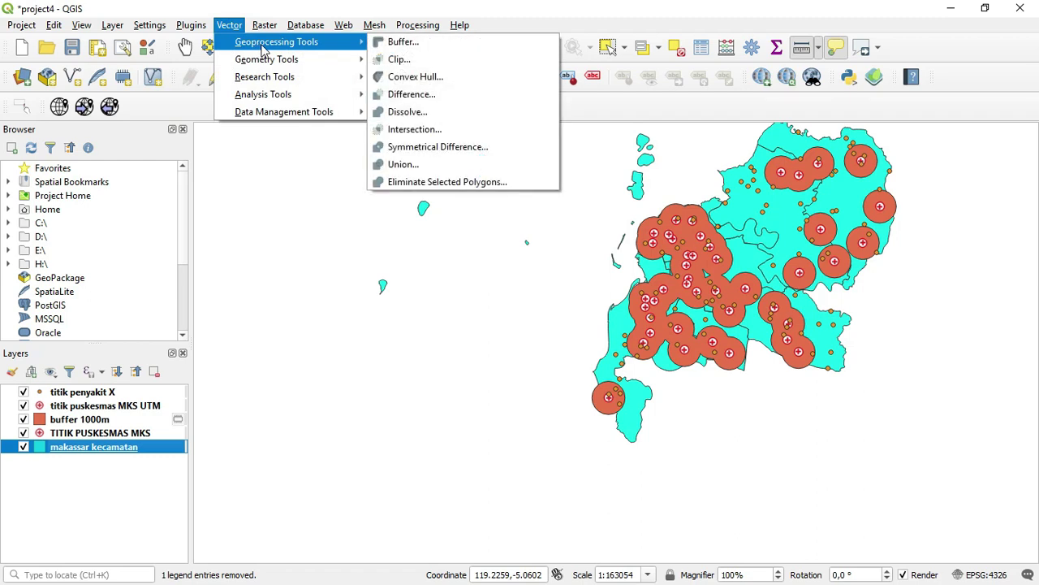
left_click(429, 63)
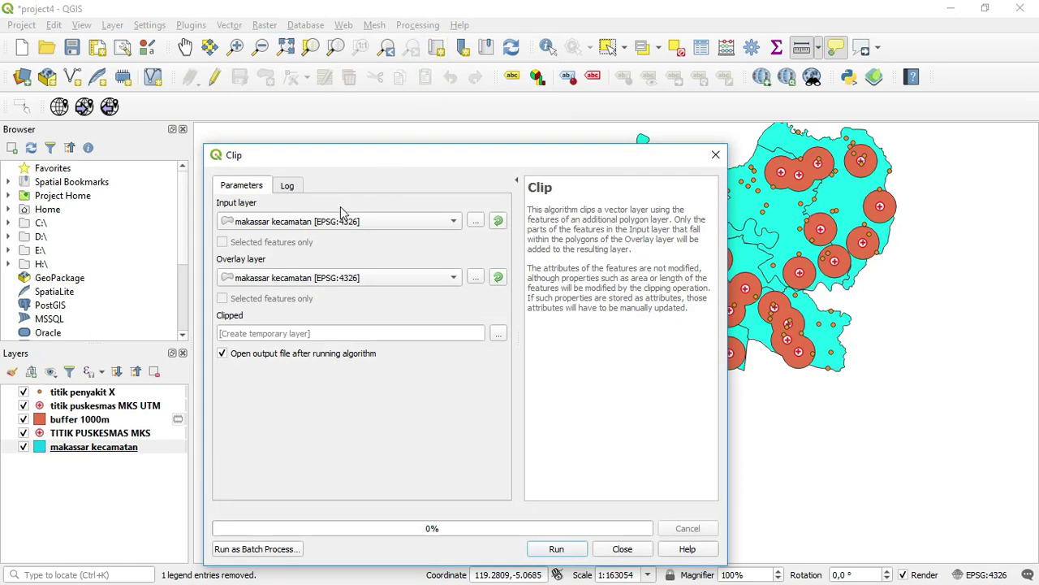
left_click(323, 224)
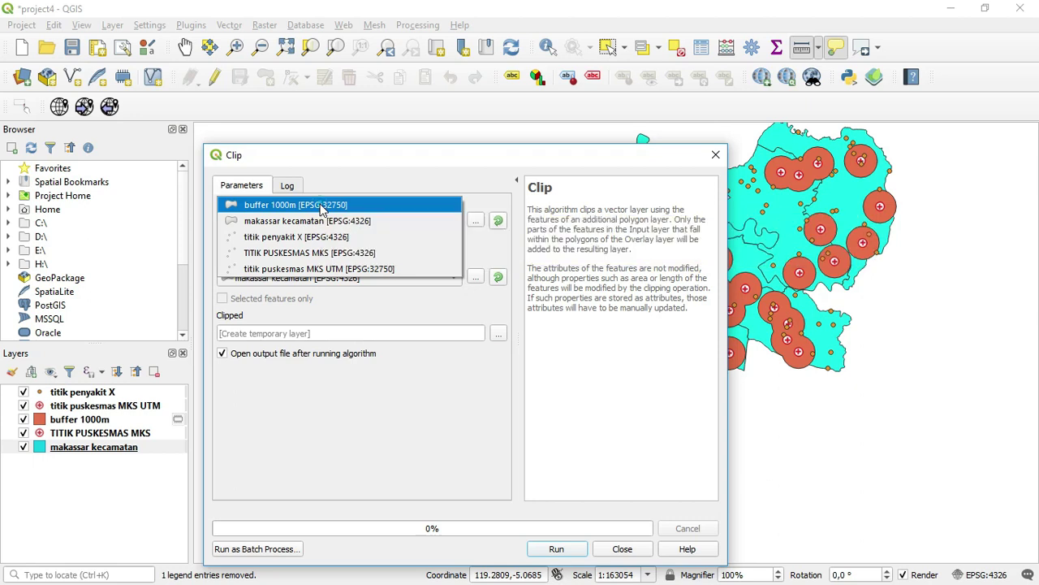
left_click(322, 207)
left_click(339, 278)
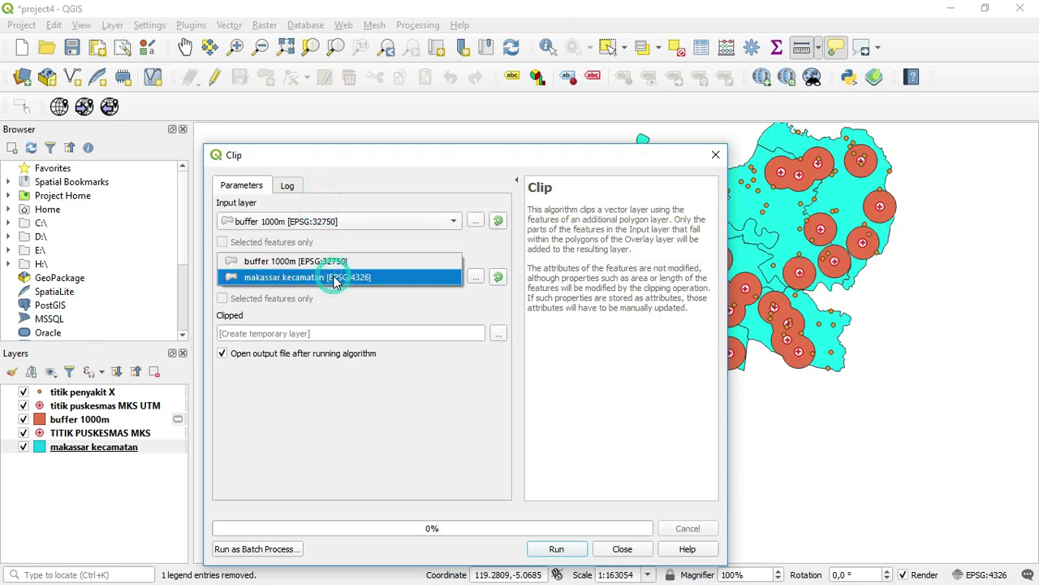
left_click(335, 280)
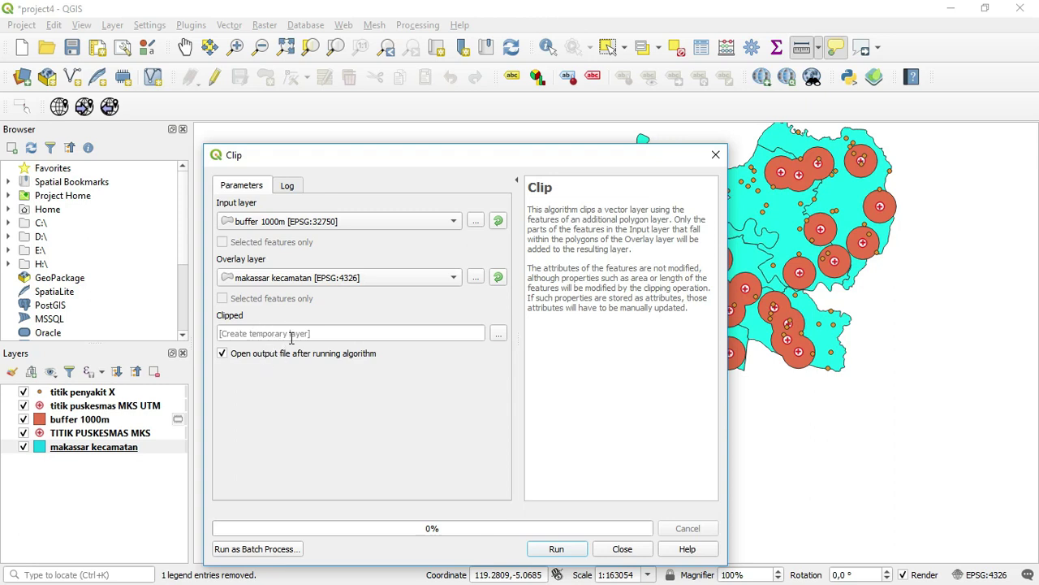
left_click(555, 550)
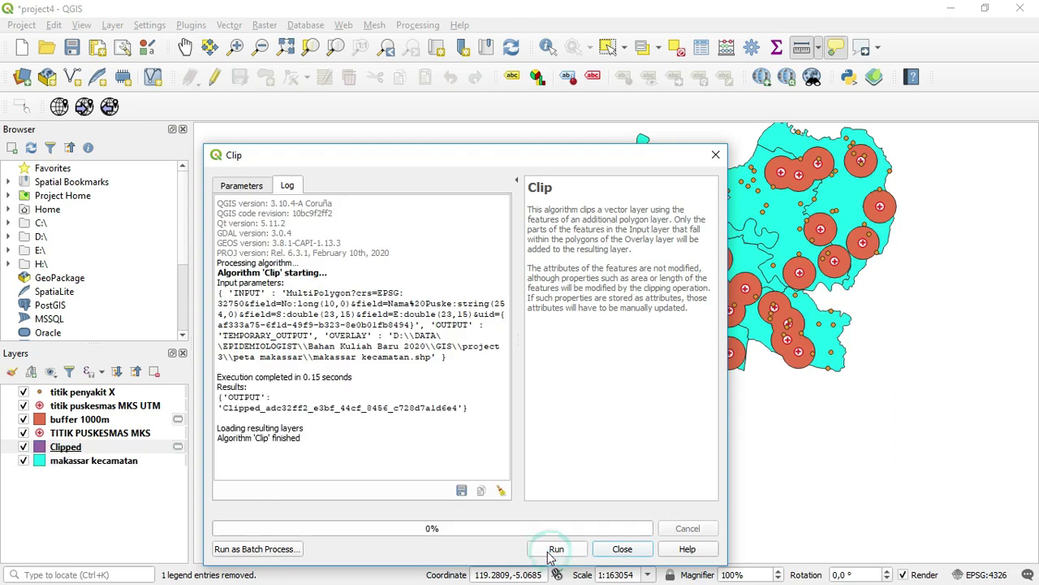
left_click(622, 549)
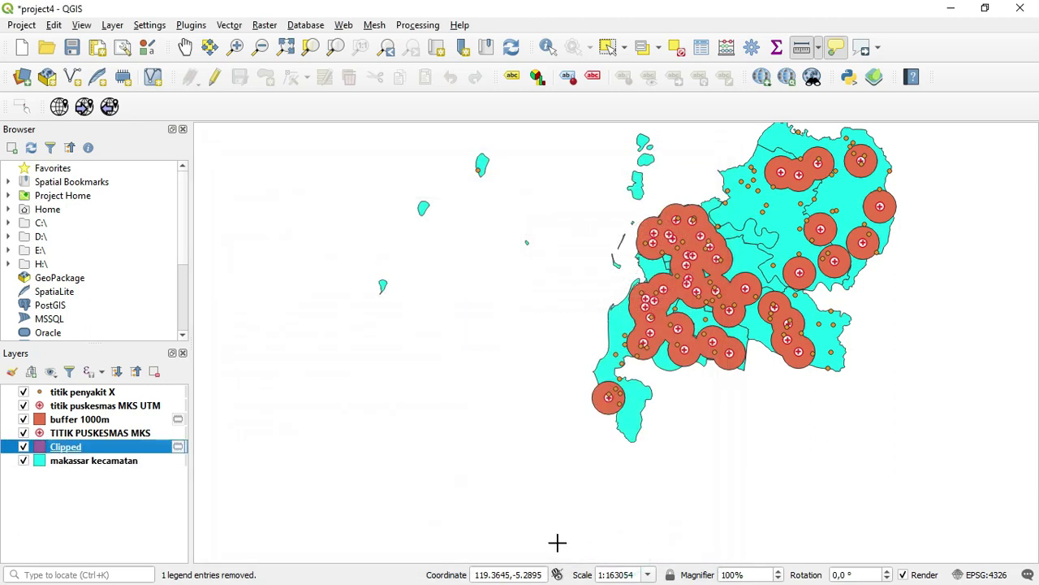
Compare the clipped result by toggling the buffer 1000m layer's visibility, and remove the buffer 1000m layer from the project.
left_click(23, 419)
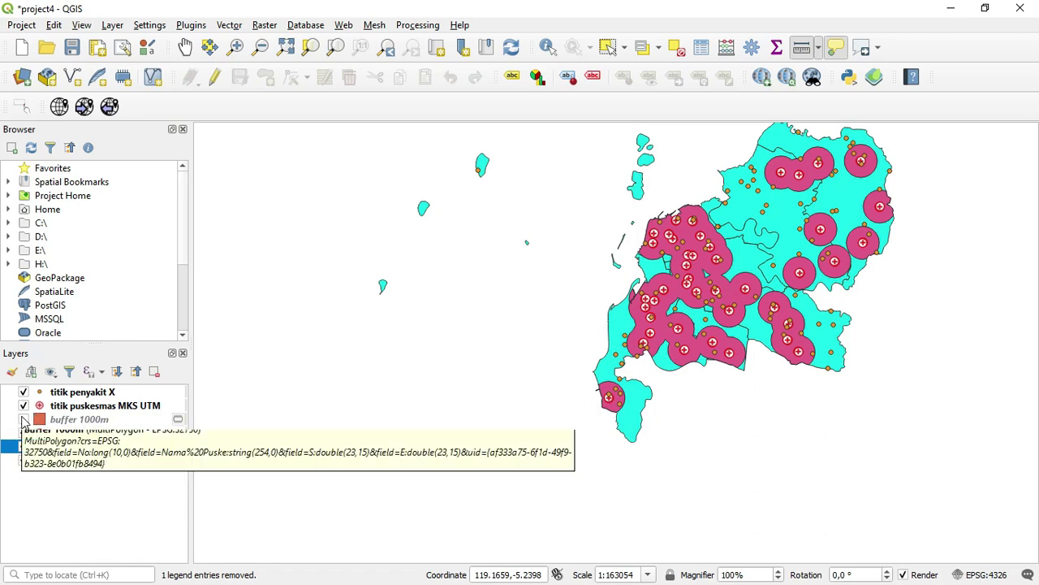
left_click(23, 419)
left_click(23, 419)
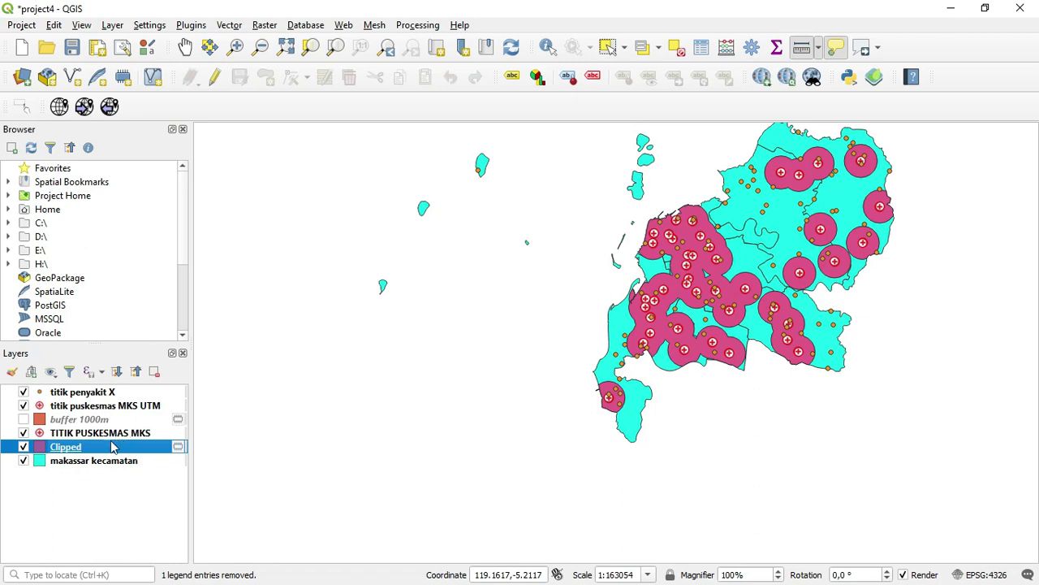
left_click(108, 420)
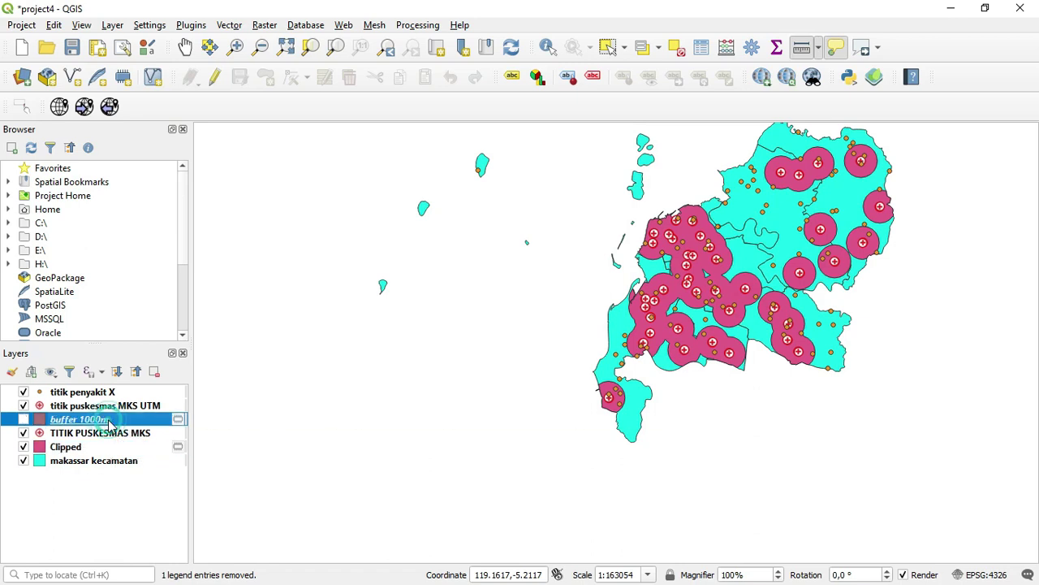
left_click(154, 371)
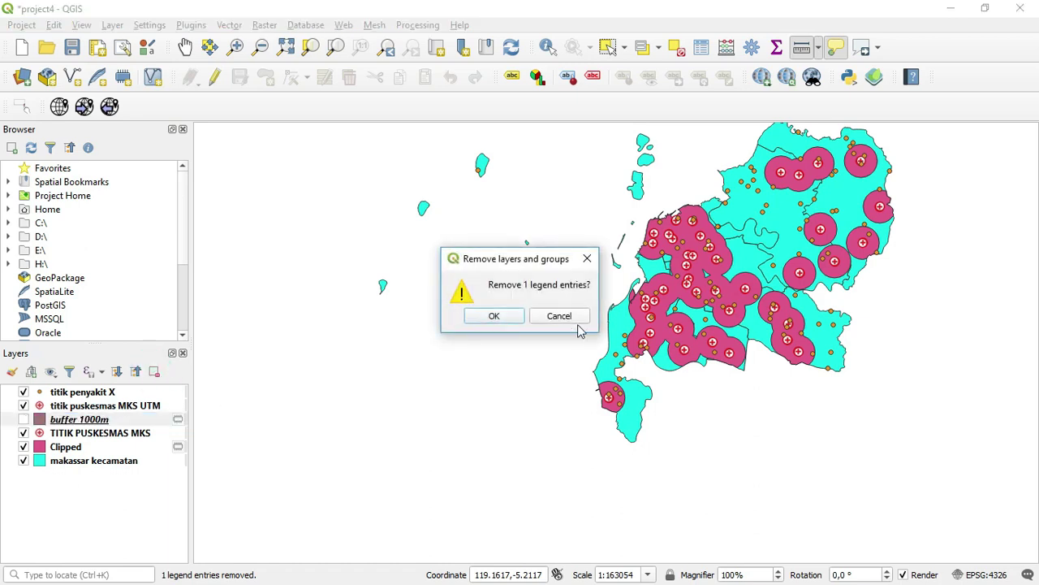
left_click(502, 316)
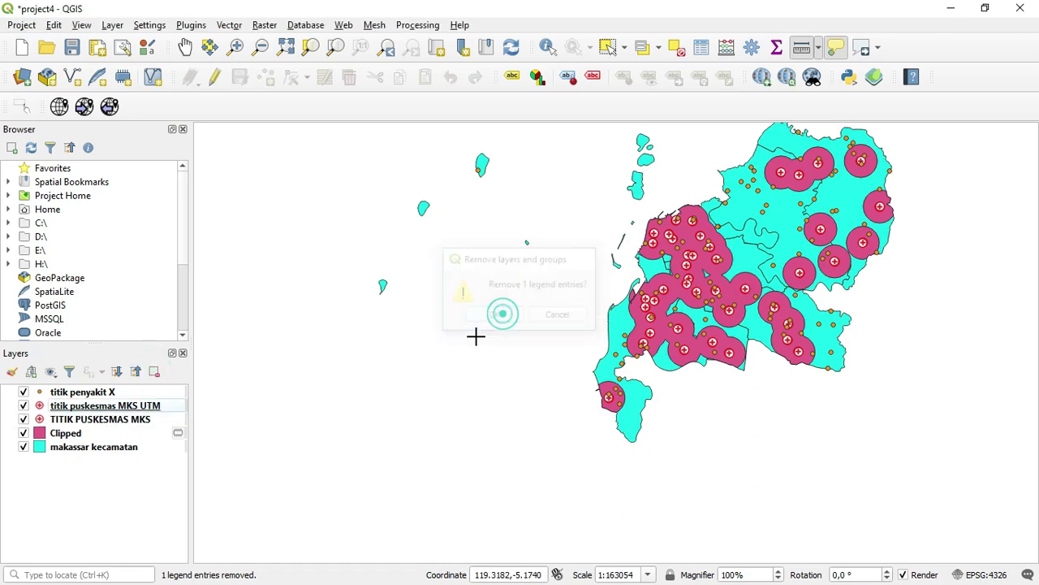
Remove the TITIK PUSKESMAS MKS layer from the project.
left_click(149, 421)
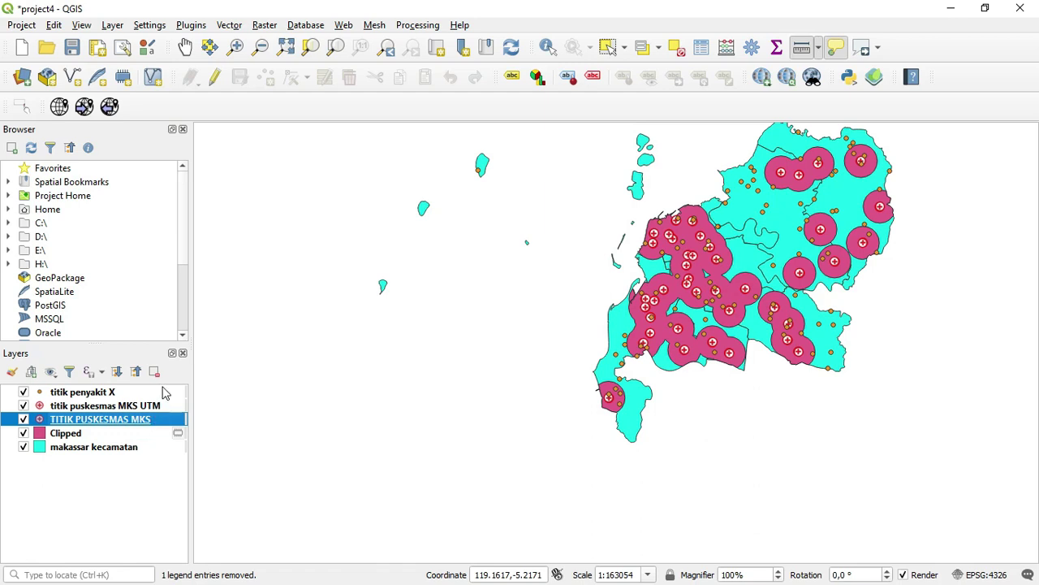
left_click(147, 406)
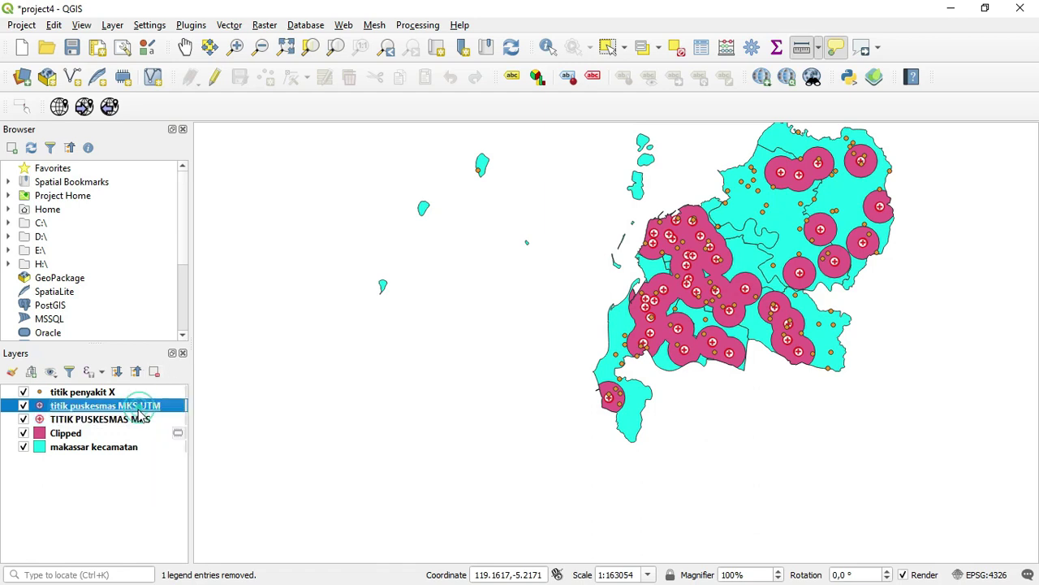
left_click(148, 422)
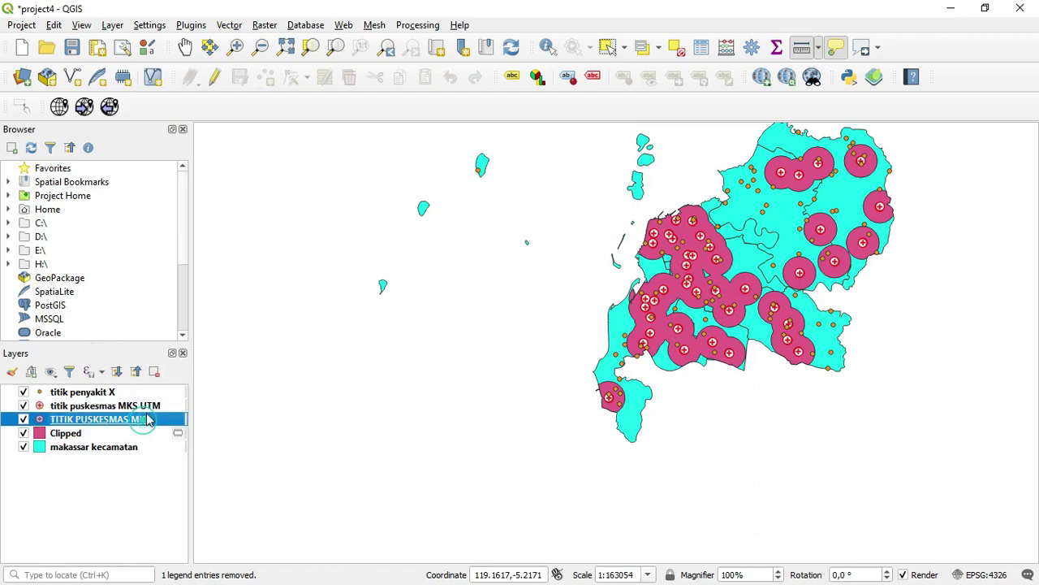
left_click(154, 371)
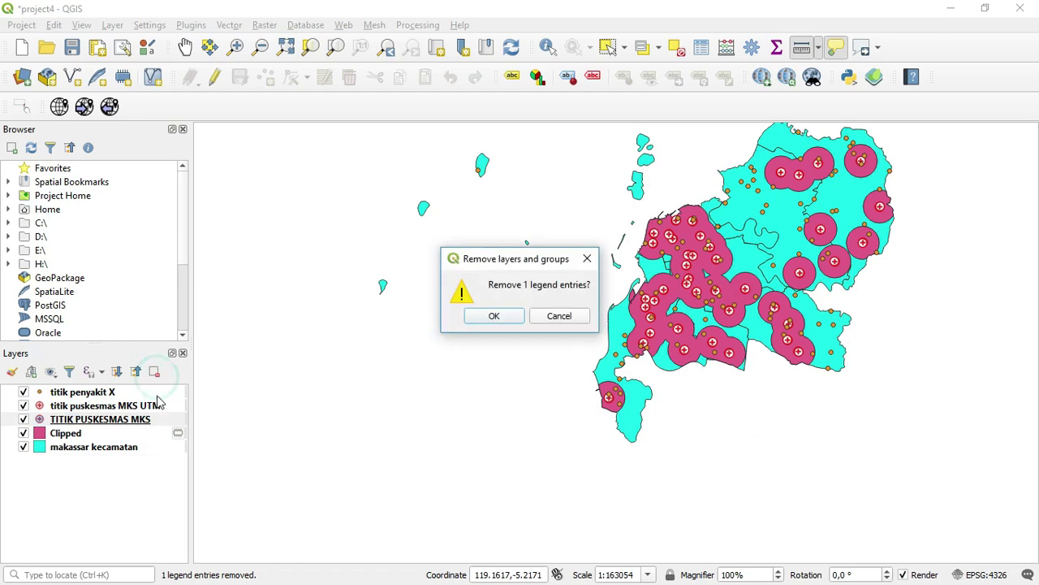
left_click(511, 320)
Export the Clipped layer as an ESRI Shapefile named "buffer 1000m clip" in the project 3 folder and add it to the map.
left_click(150, 421)
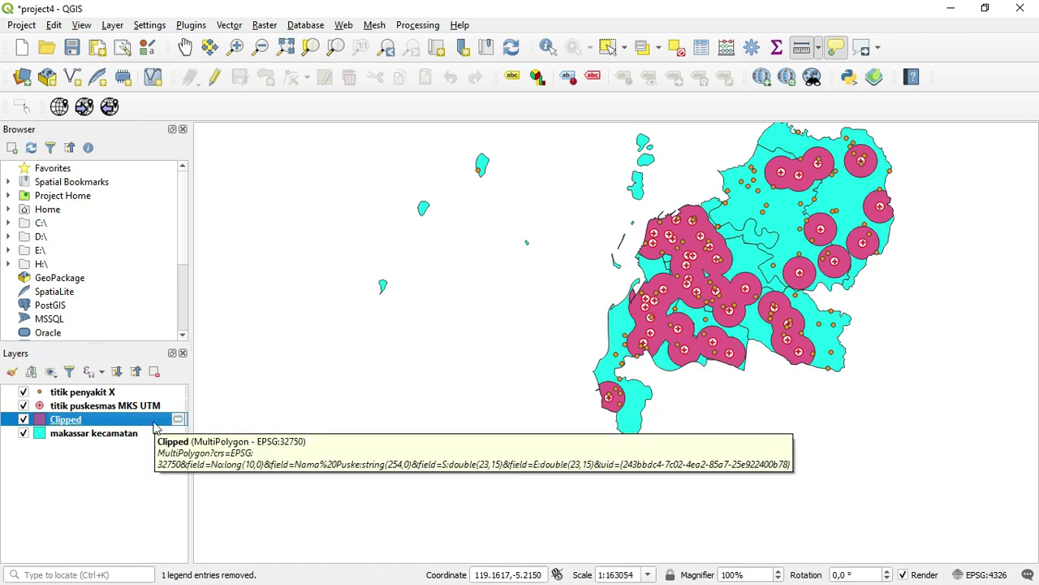
right_click(156, 428)
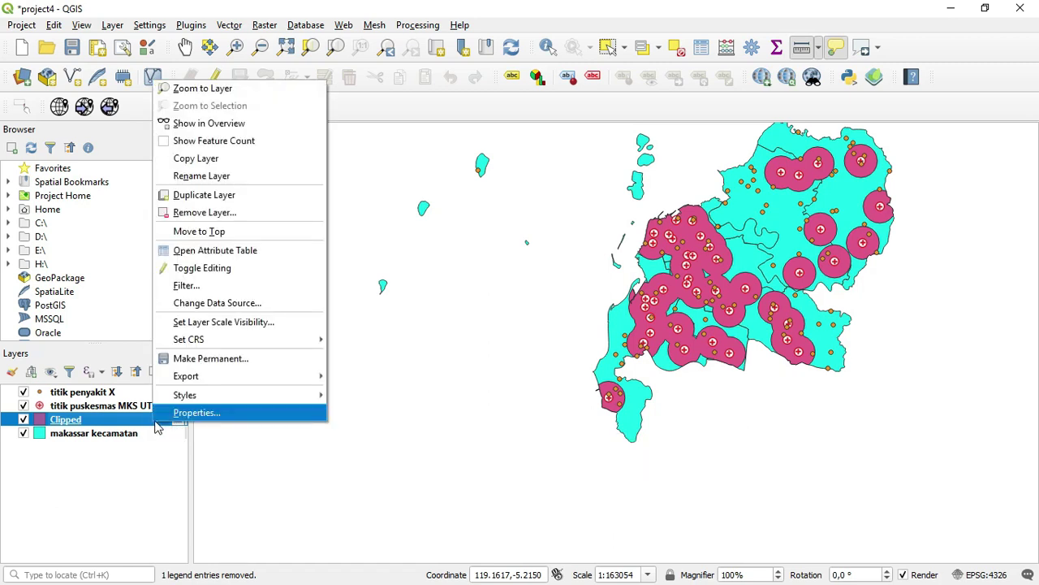
mouse_move(270, 345)
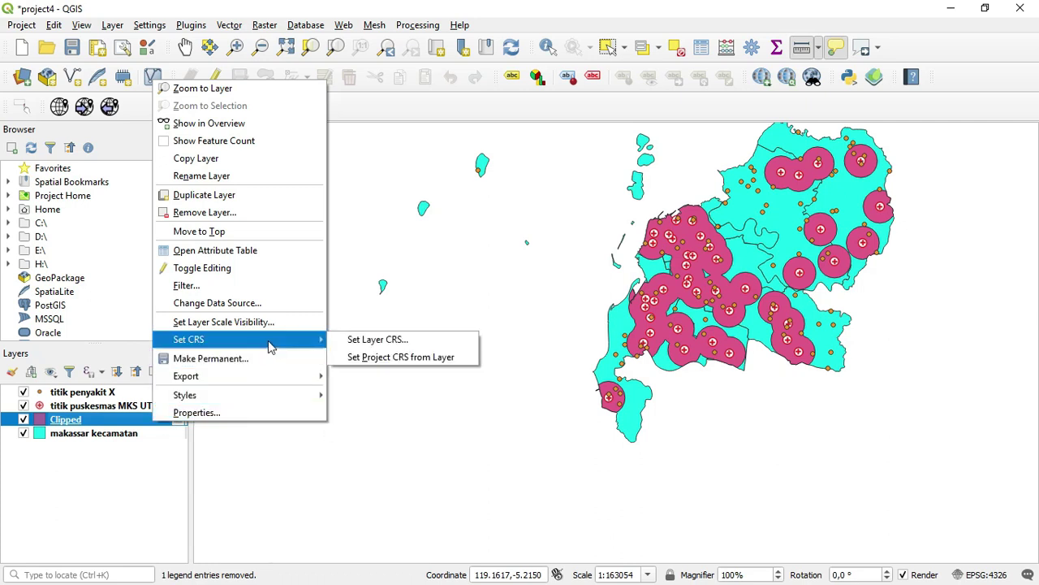
mouse_move(269, 372)
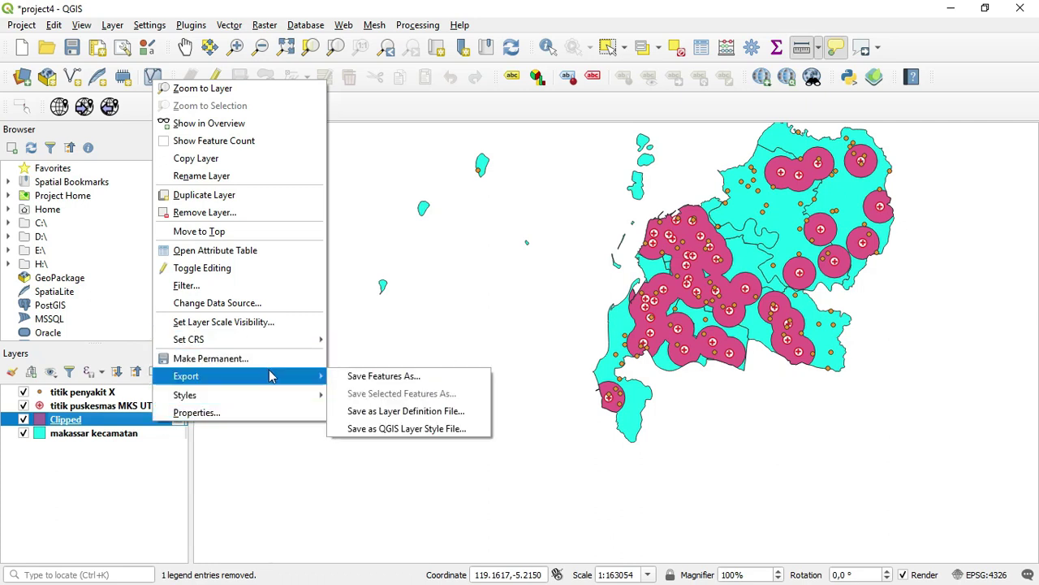
left_click(365, 377)
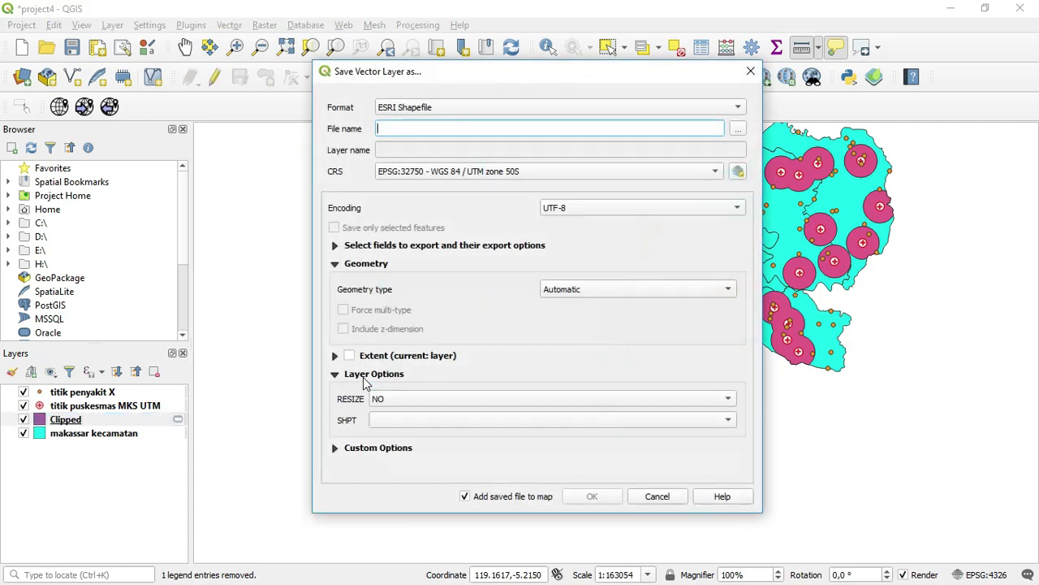
left_click(738, 130)
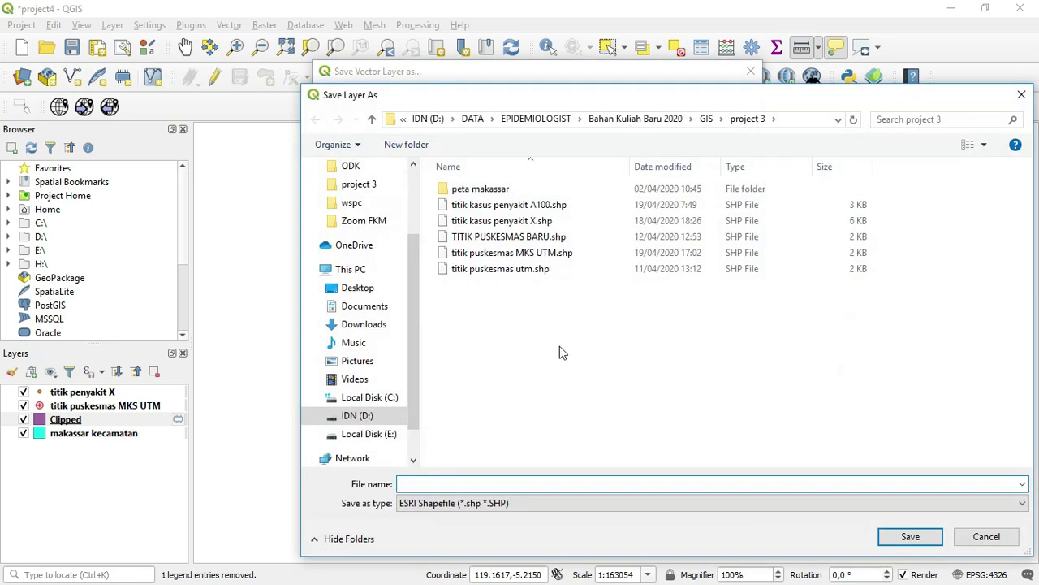
type("buffer 1000m clip")
left_click(910, 537)
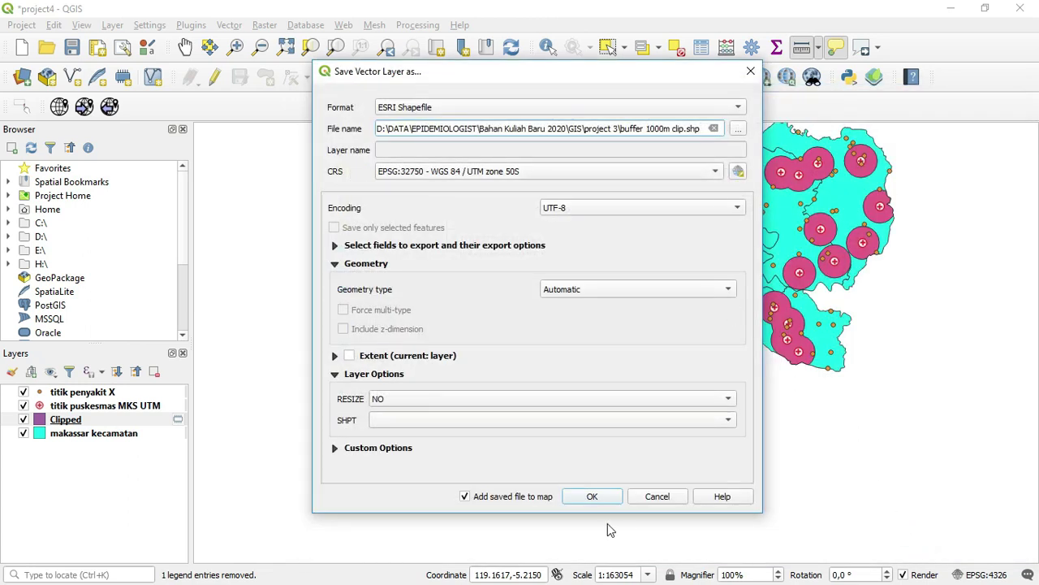
left_click(592, 496)
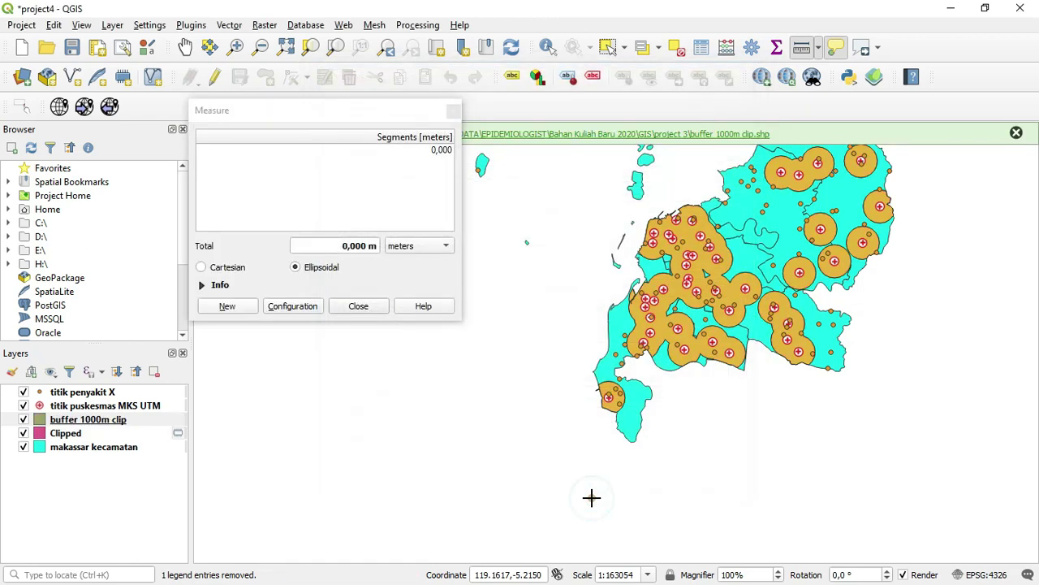
Close the stray measurement and remove the temporary Clipped layer from the project.
left_click(591, 497)
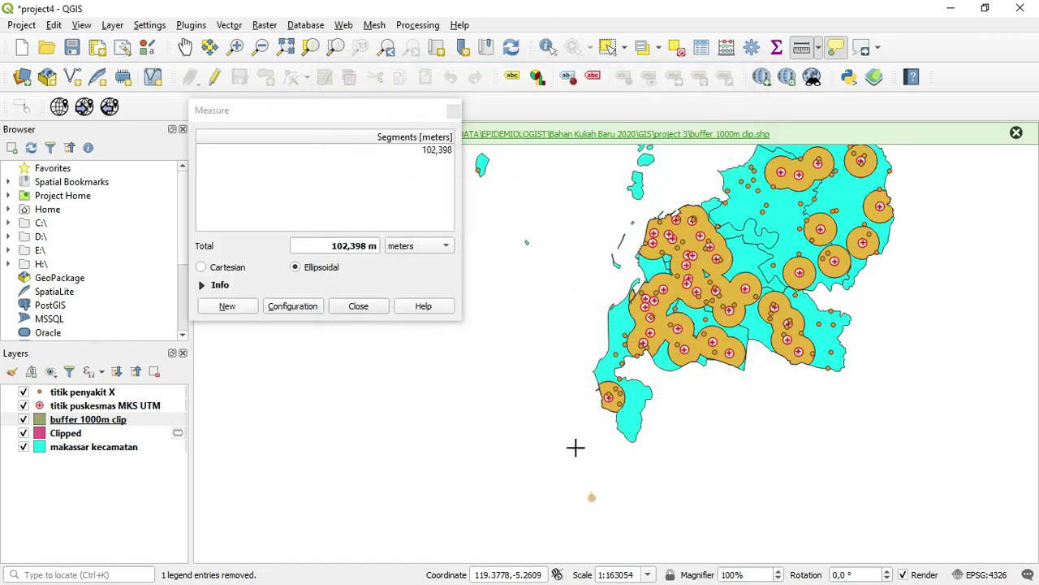
left_click(385, 316)
left_click(122, 421)
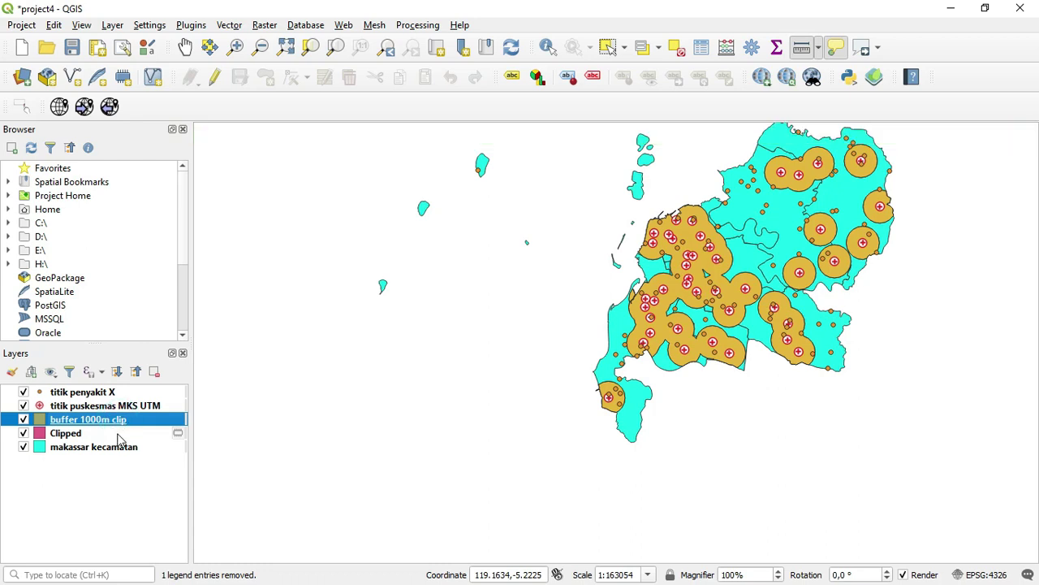
left_click(105, 436)
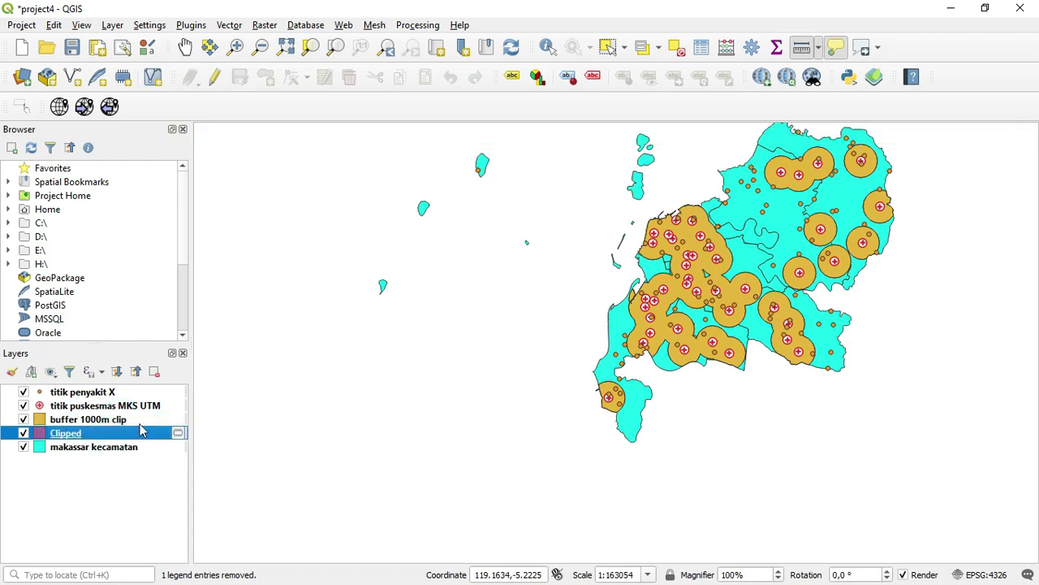
left_click(154, 371)
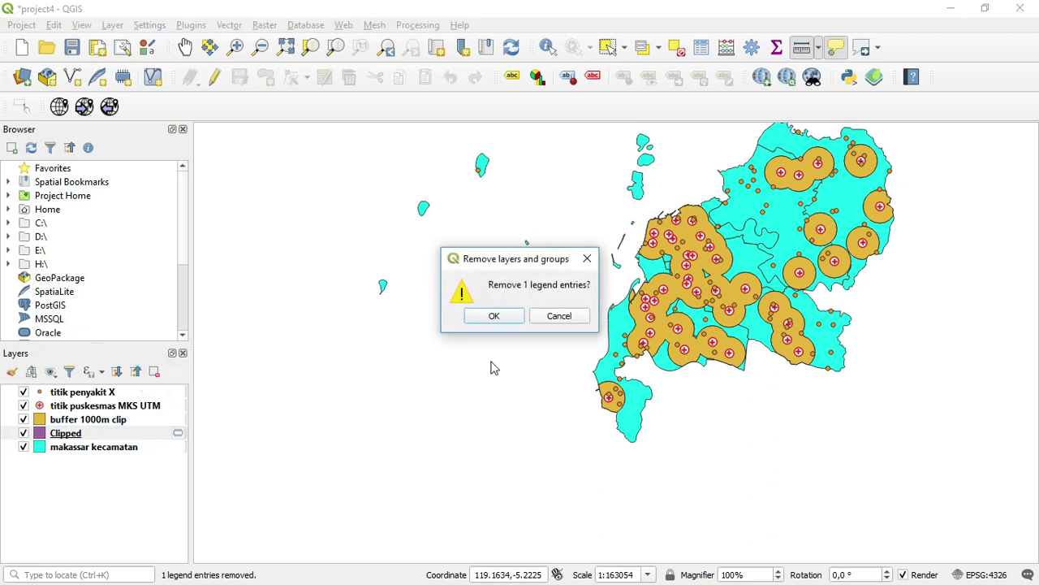
left_click(493, 317)
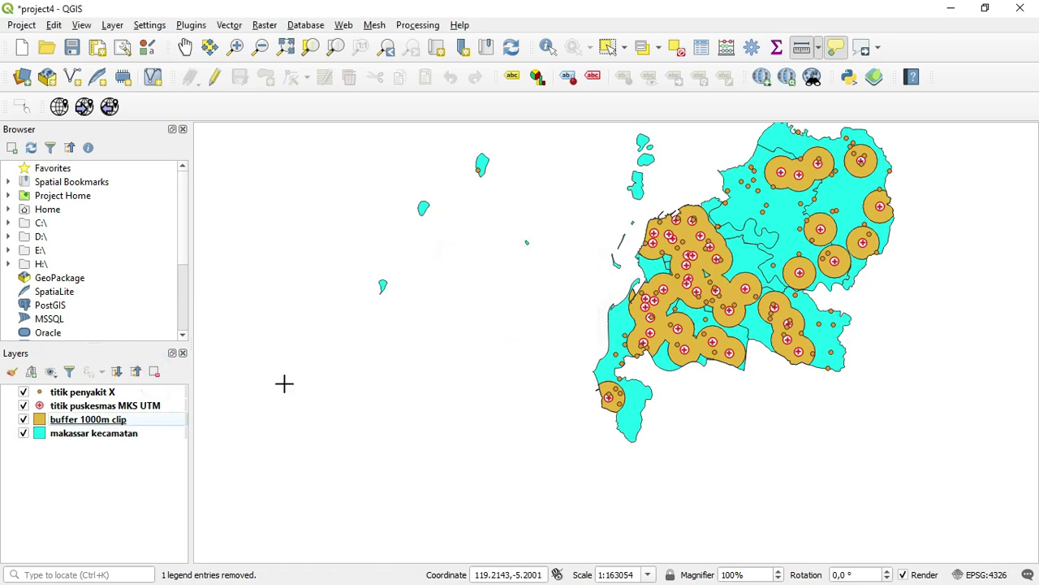
Set the fill opacity of the buffer 1000m clip layer to 50% in its symbology.
left_click(163, 433)
left_click(162, 420)
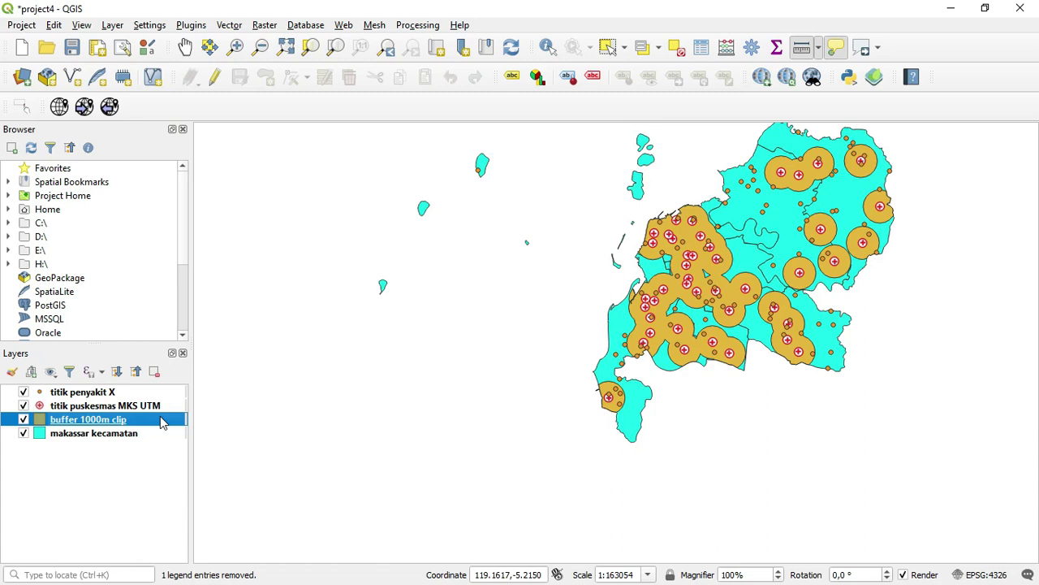
right_click(163, 419)
left_click(204, 407)
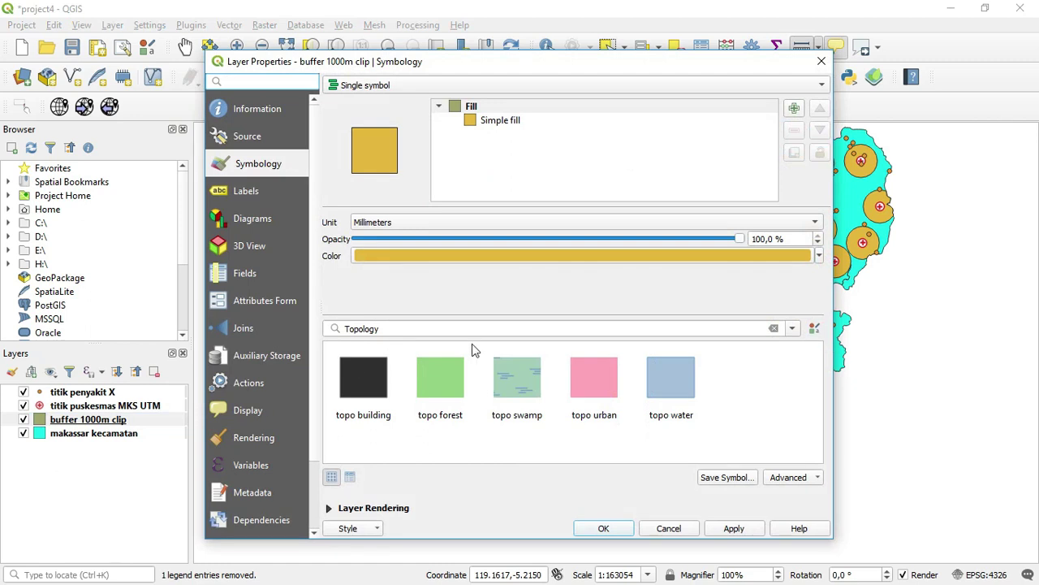
left_click(799, 239)
type("50")
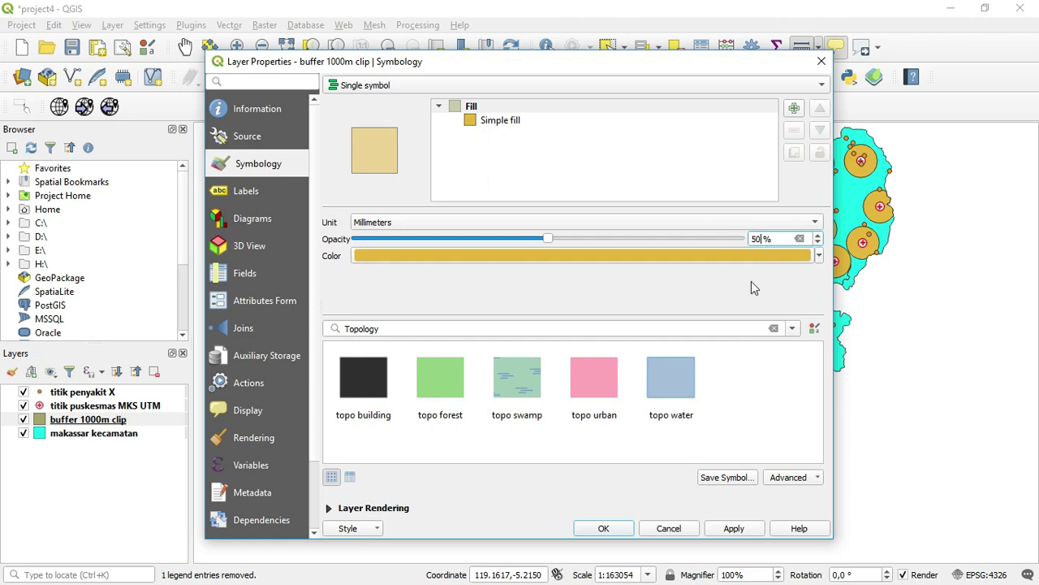
left_click(730, 528)
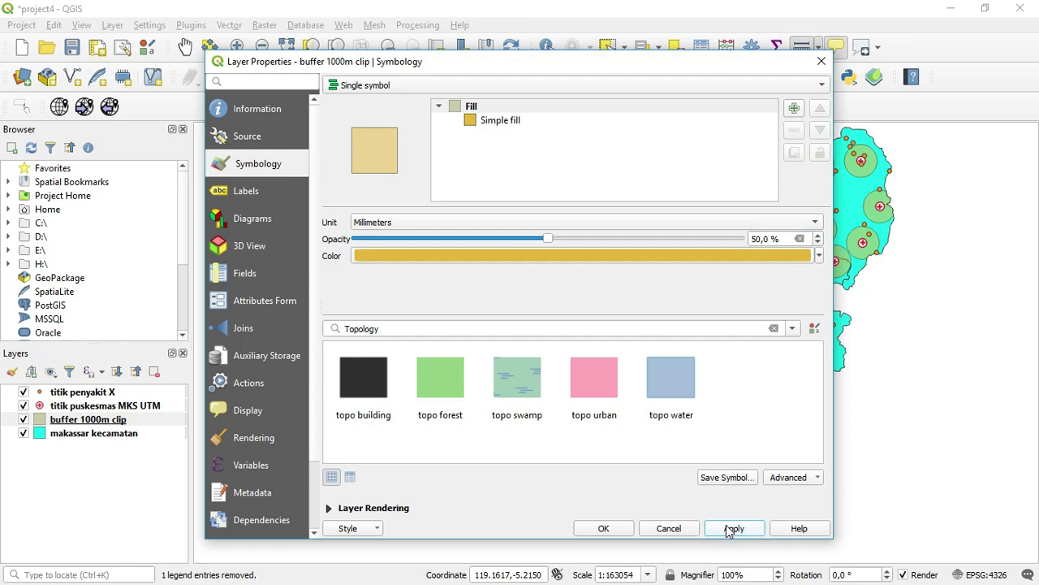
left_click(604, 528)
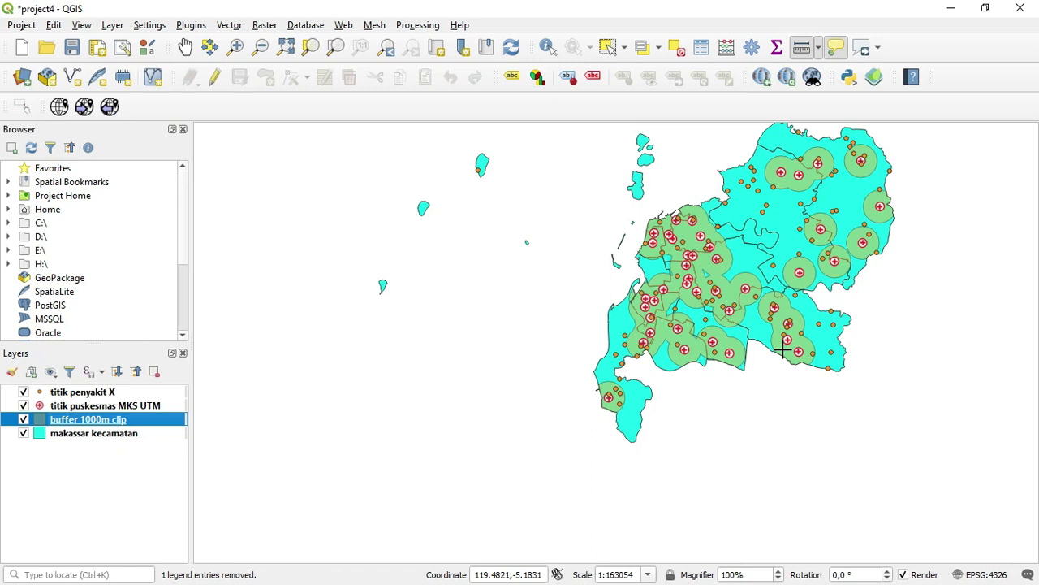
Count the titik penyakit X points inside the buffer 1000m clip polygons into a temporary layer and close the tool.
mouse_move(789, 345)
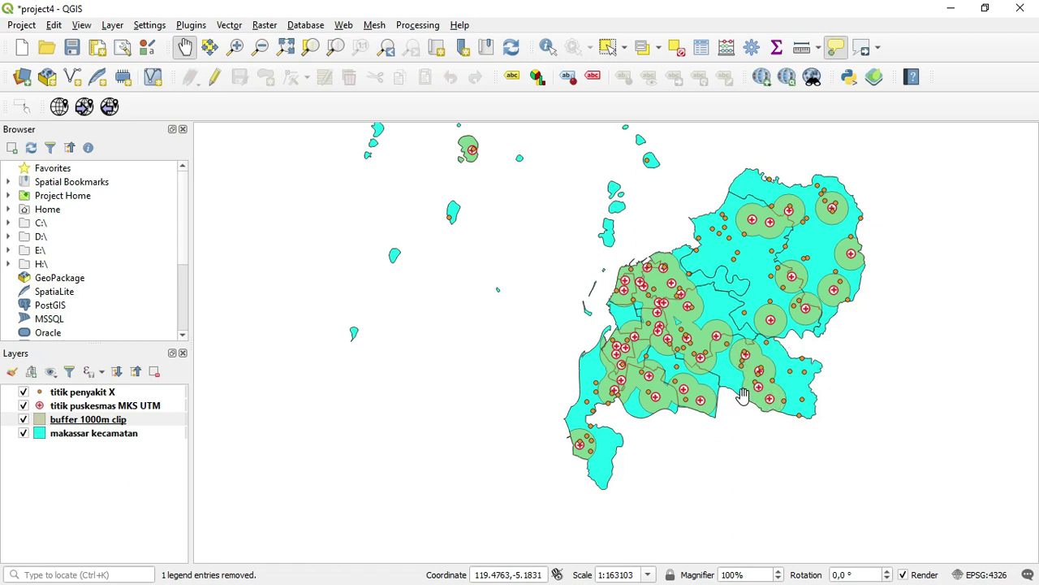
mouse_move(747, 376)
left_click(230, 26)
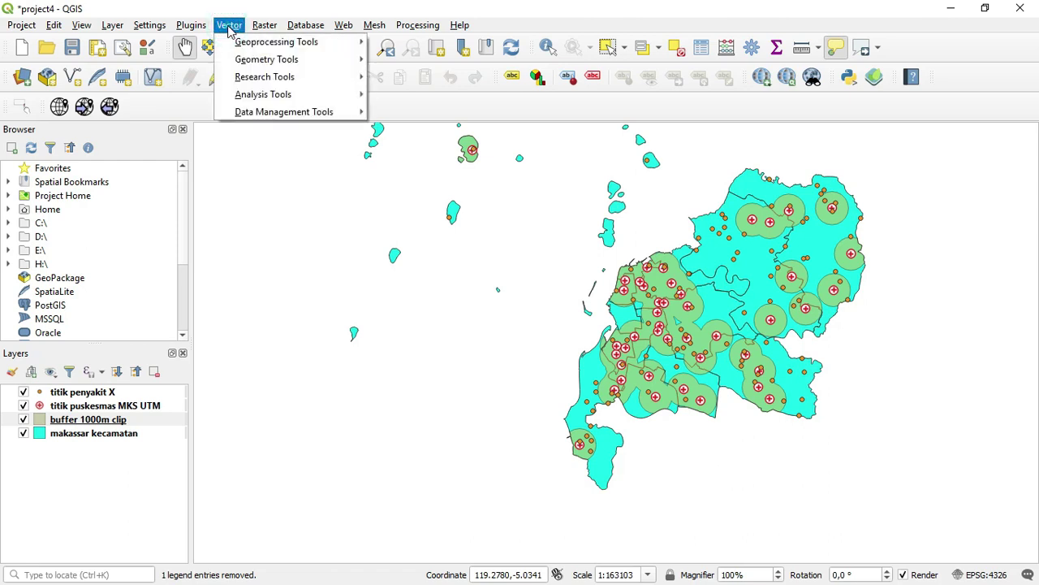
mouse_move(263, 99)
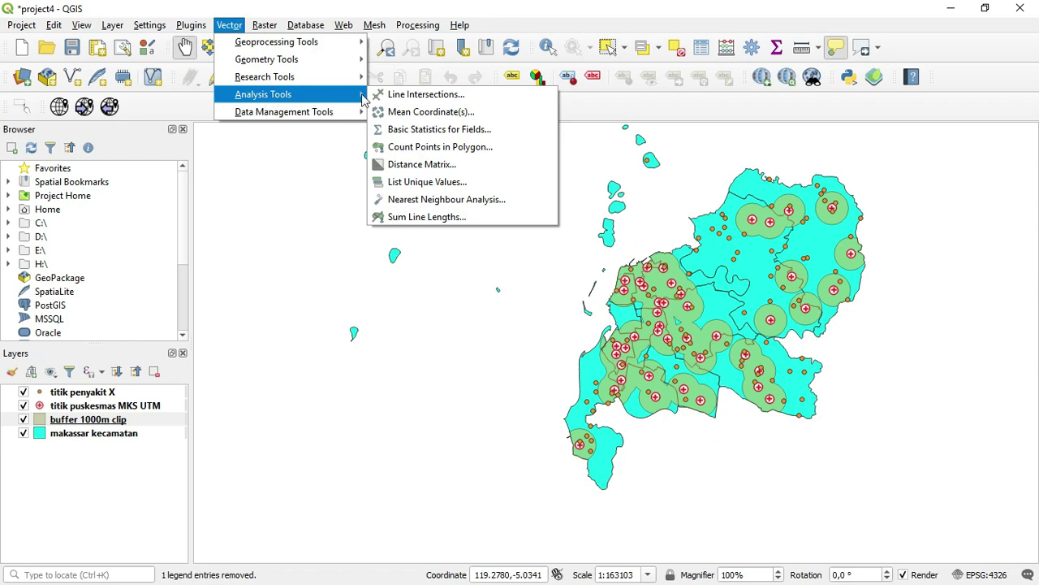
left_click(441, 147)
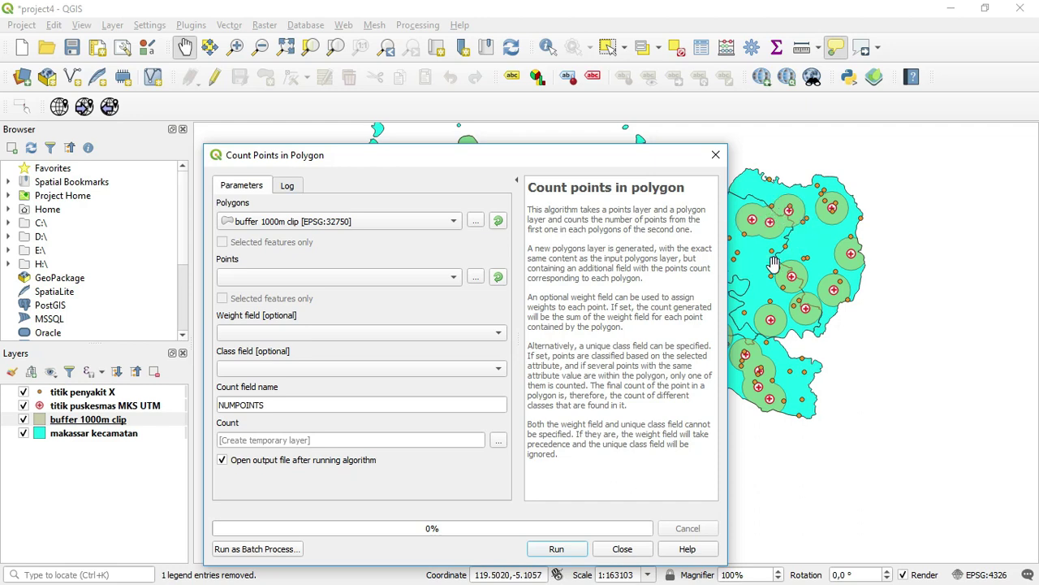
left_click(376, 281)
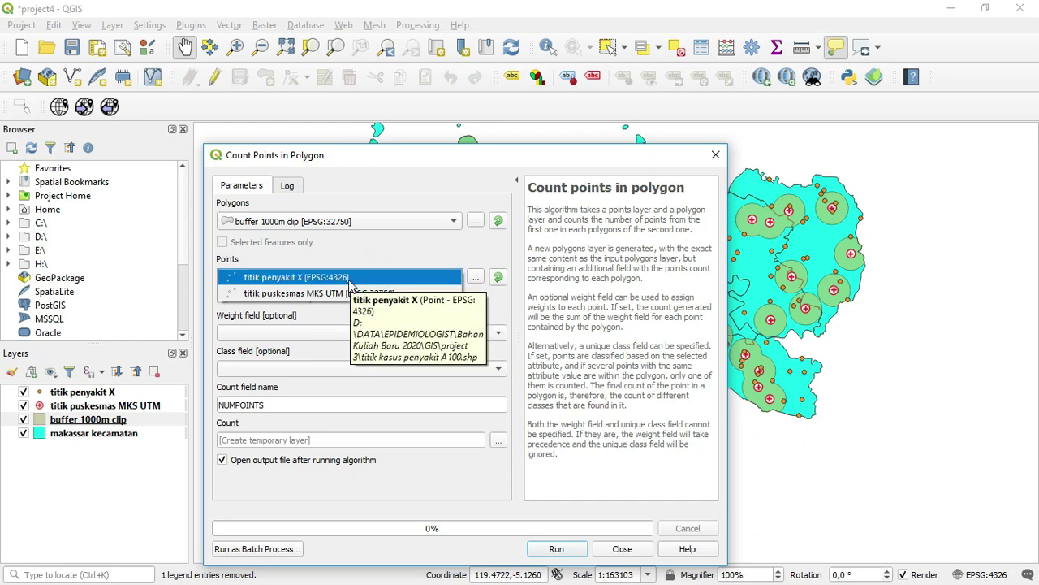
left_click(350, 280)
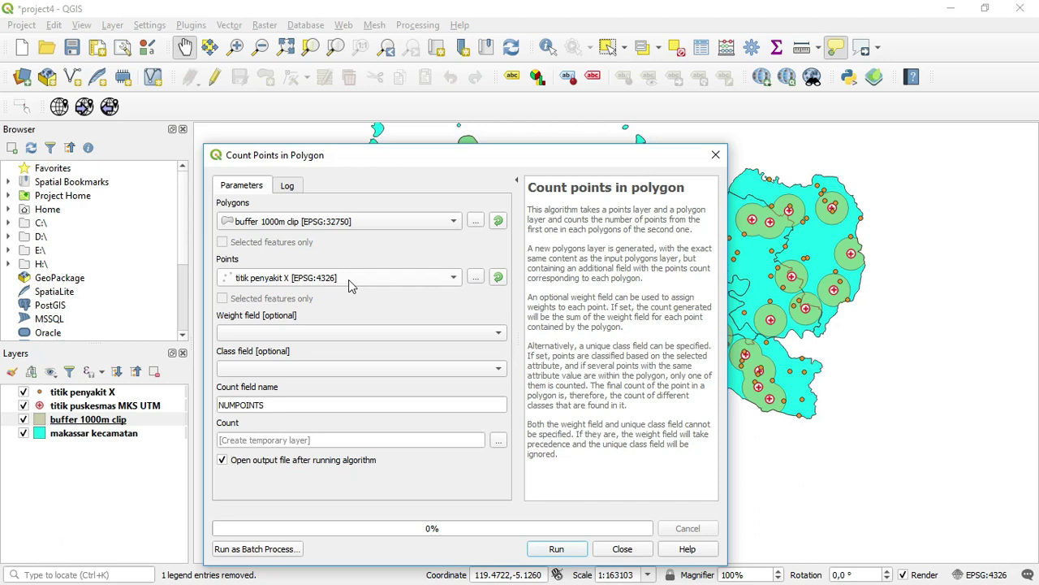
left_click(558, 550)
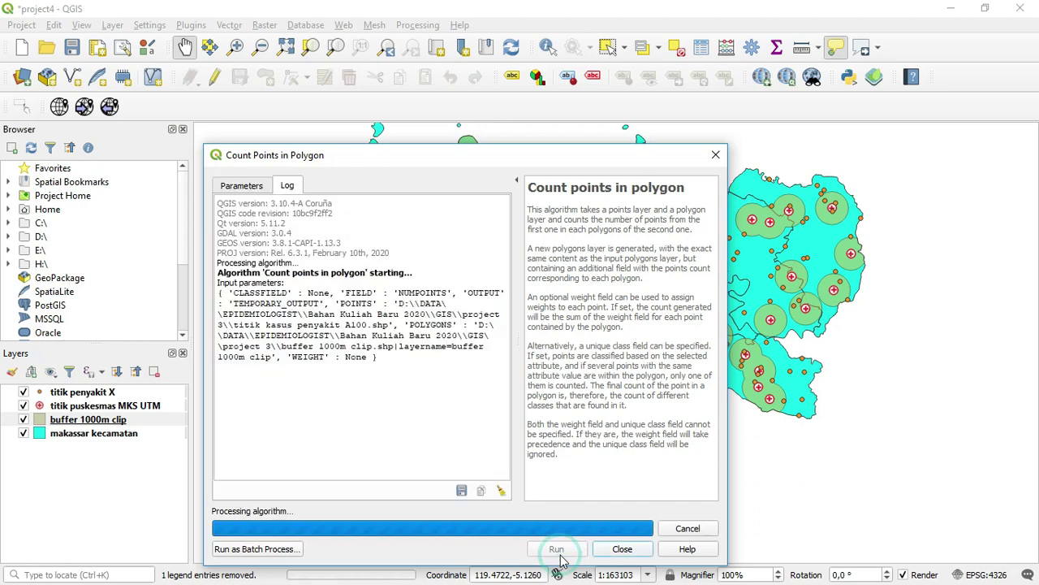
left_click(621, 550)
Examine the NUMPOINTS value in the Count layer's attribute table, close it, and compare with the buffers on the map.
left_click(91, 421)
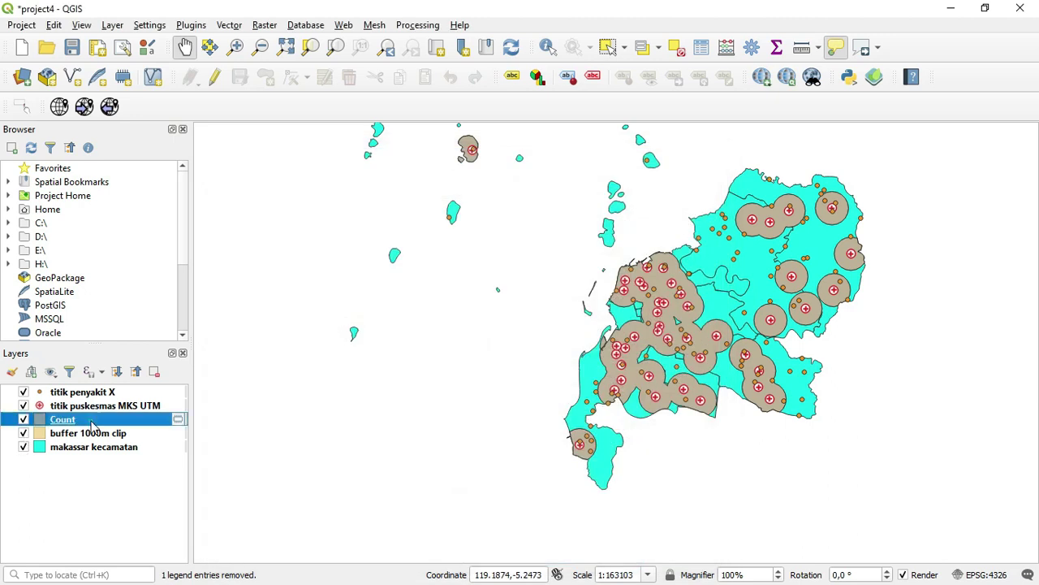
left_click(696, 52)
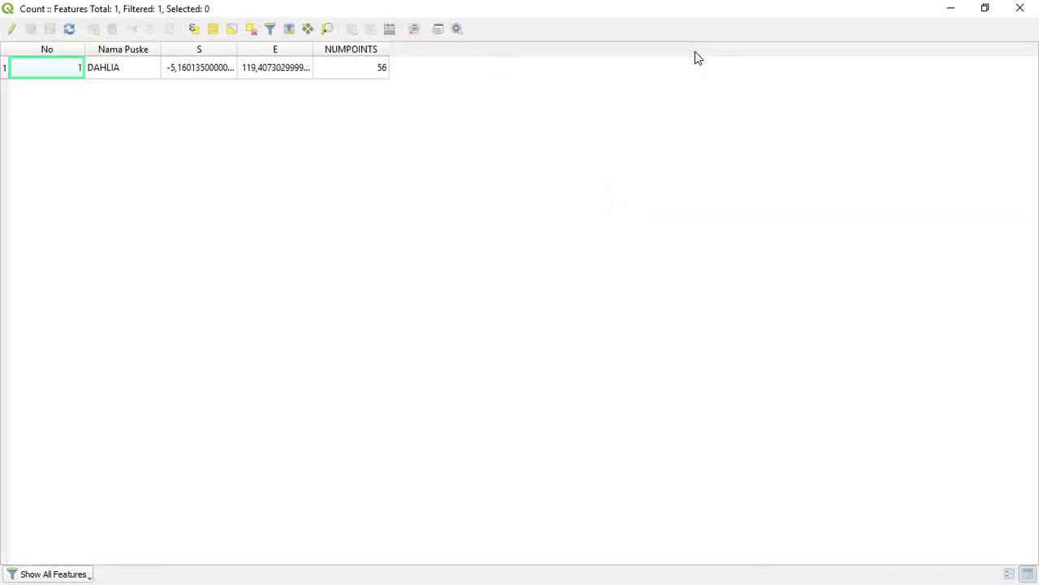
left_click(362, 70)
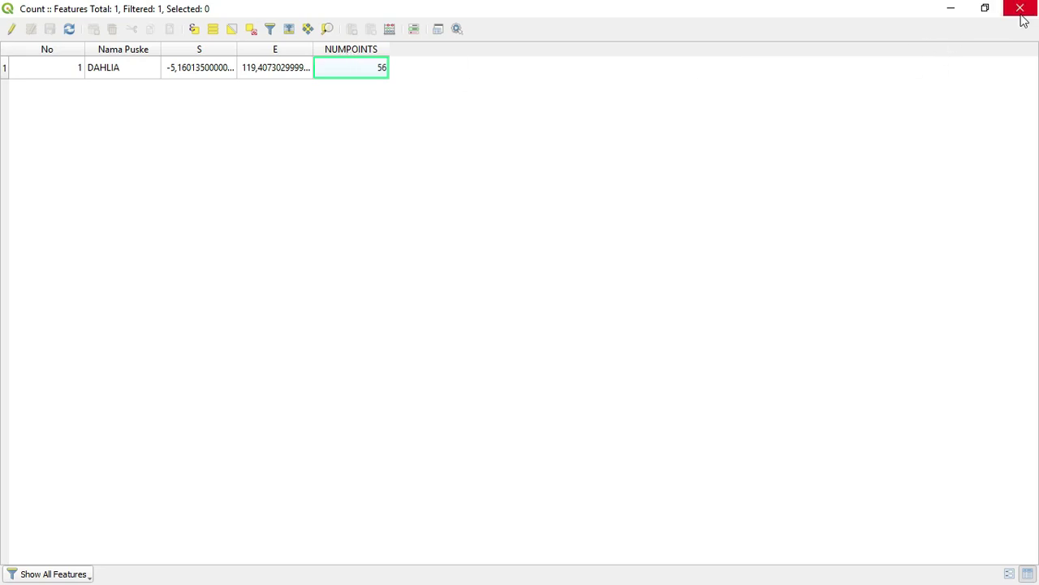
left_click(1021, 10)
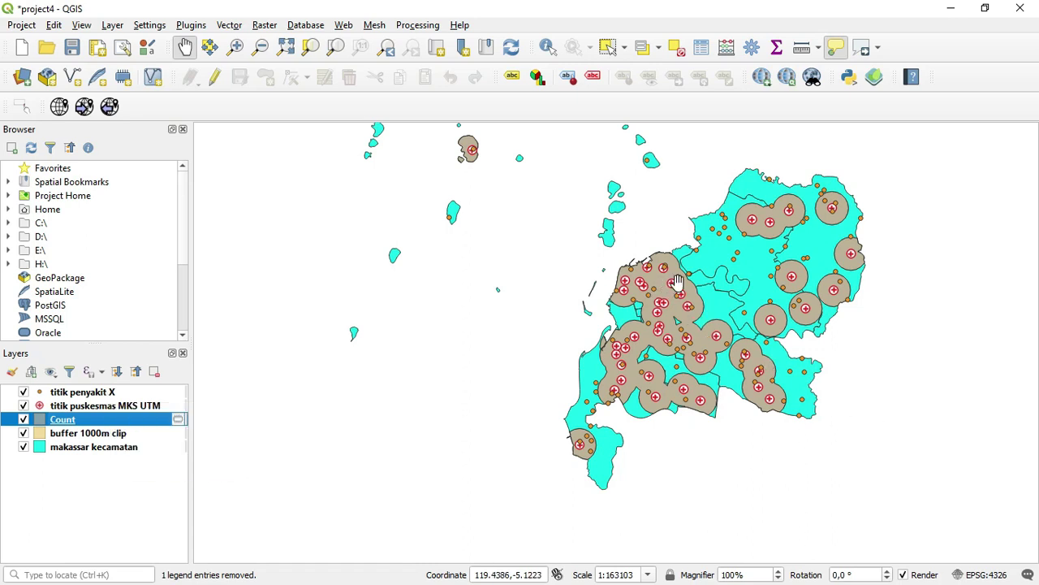
mouse_move(672, 294)
mouse_move(687, 268)
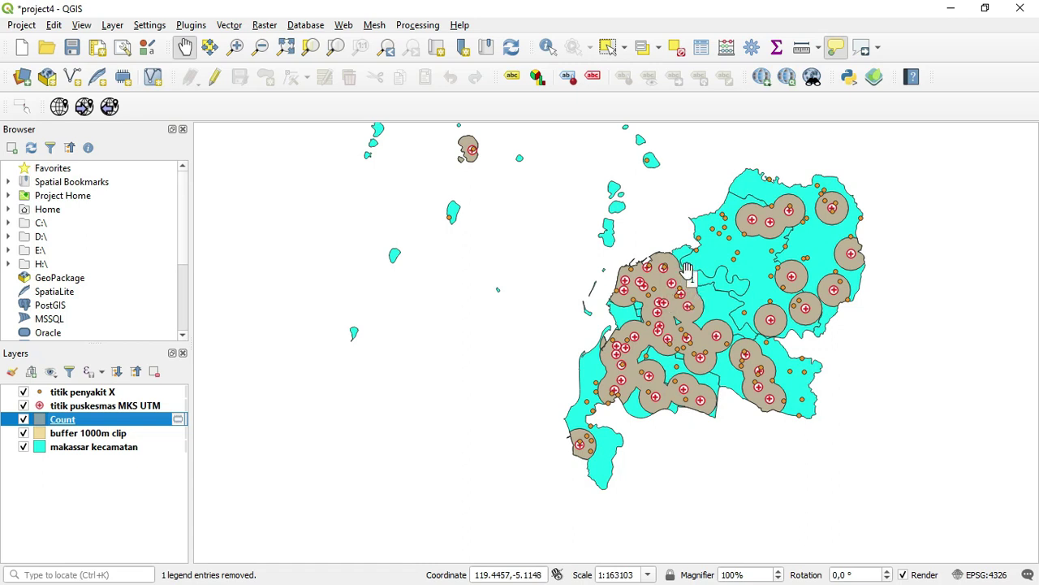